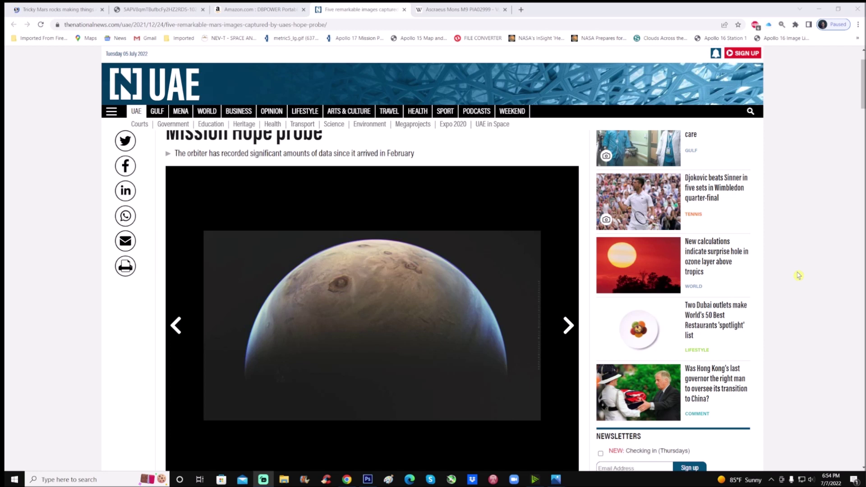
pyautogui.scroll(1, 580, 303)
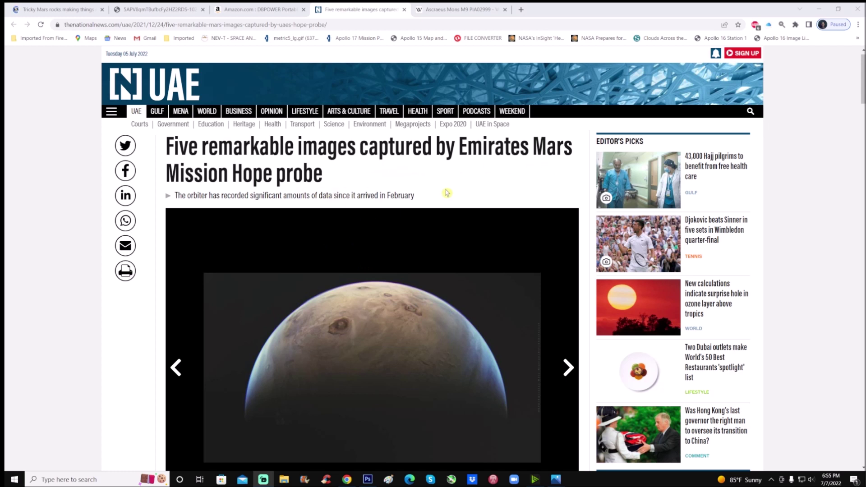
pyautogui.scroll(-1, 491, 201)
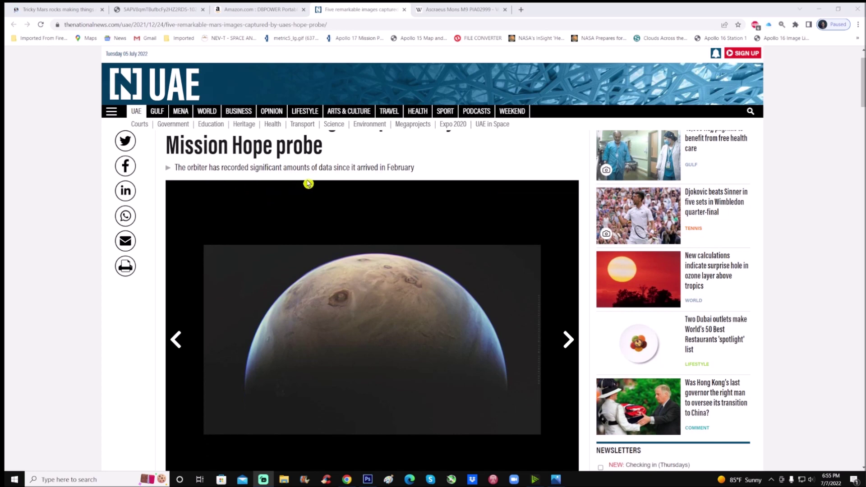
pyautogui.scroll(-1, 550, 219)
pyautogui.scroll(-3, 551, 221)
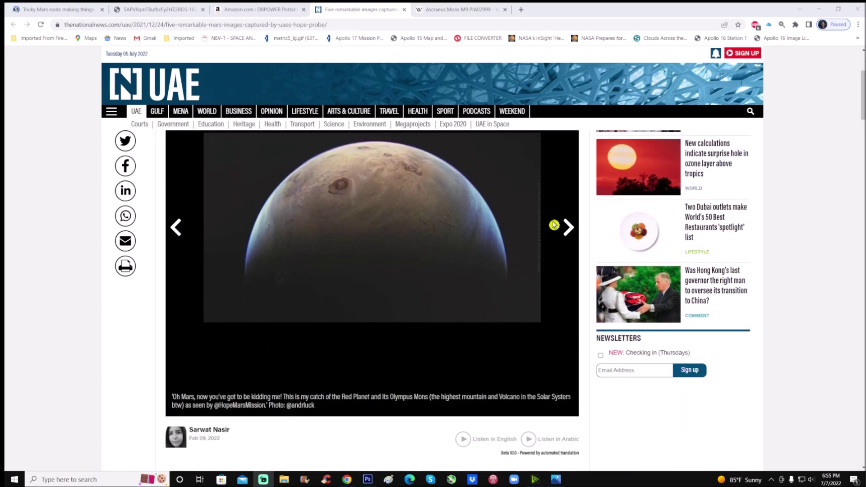
pyautogui.scroll(4, 553, 225)
pyautogui.scroll(-5, 380, 340)
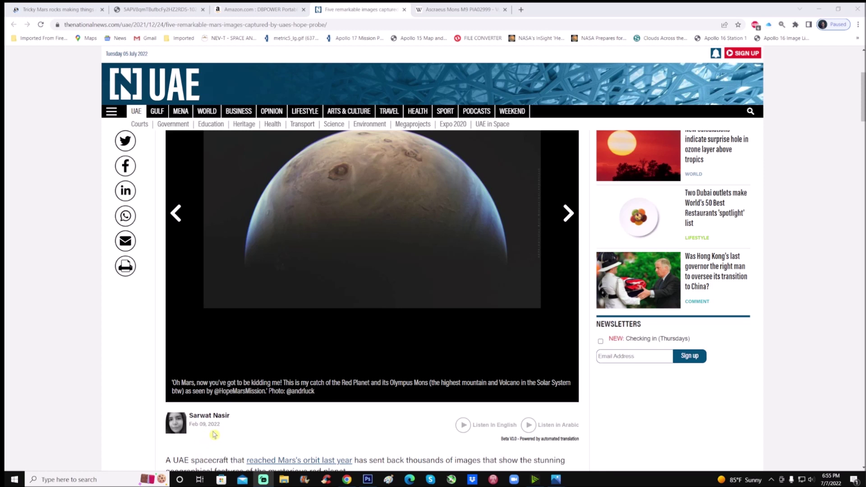
pyautogui.scroll(3, 418, 394)
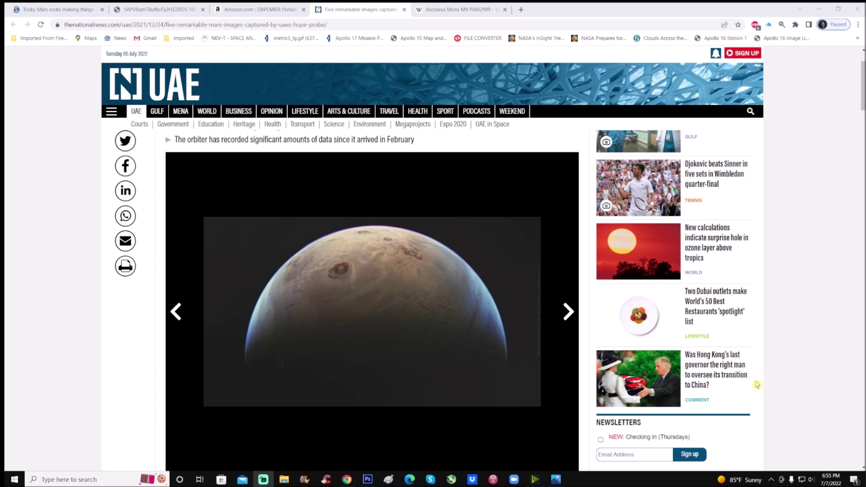
pyautogui.click(368, 479)
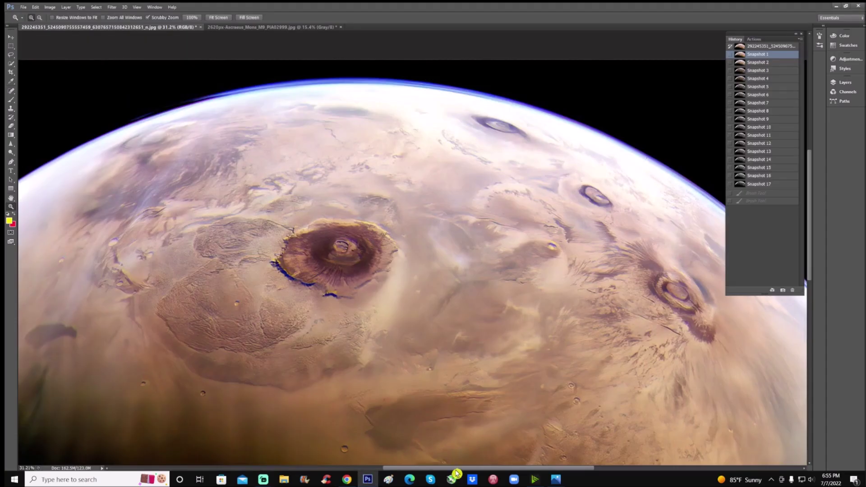
# - Bring Photoshop to the front and set red as the brush colour
pyautogui.moveTo(456, 470); pyautogui.dragTo(469, 471)
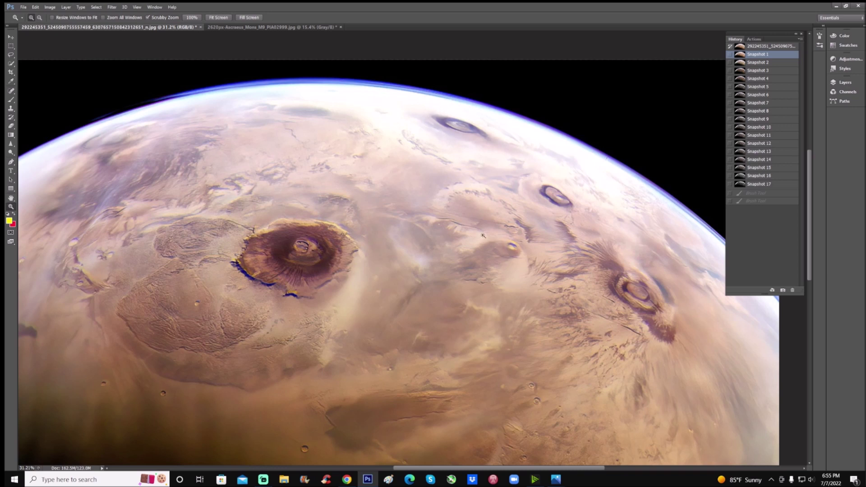
pyautogui.press('b')
pyautogui.press('x')
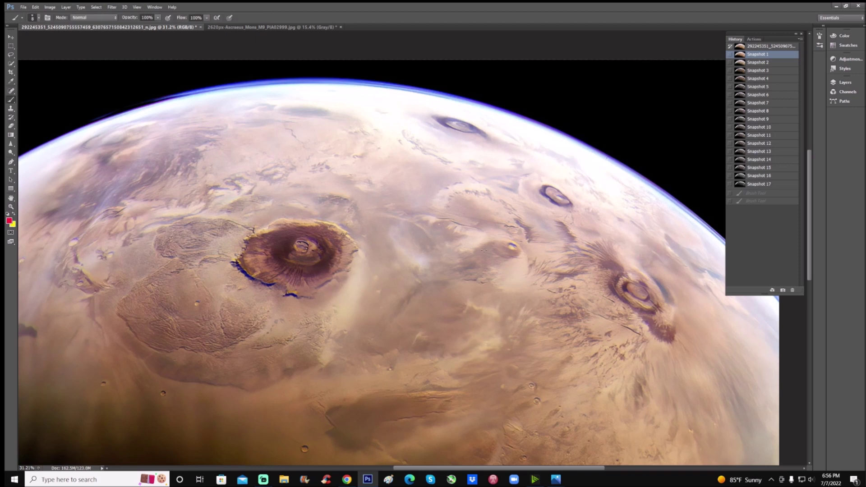
# - Paint red trial arrows at the small volcano and the nearby crater, then revert to Snapshot 1
pyautogui.moveTo(429, 254); pyautogui.dragTo(478, 257)
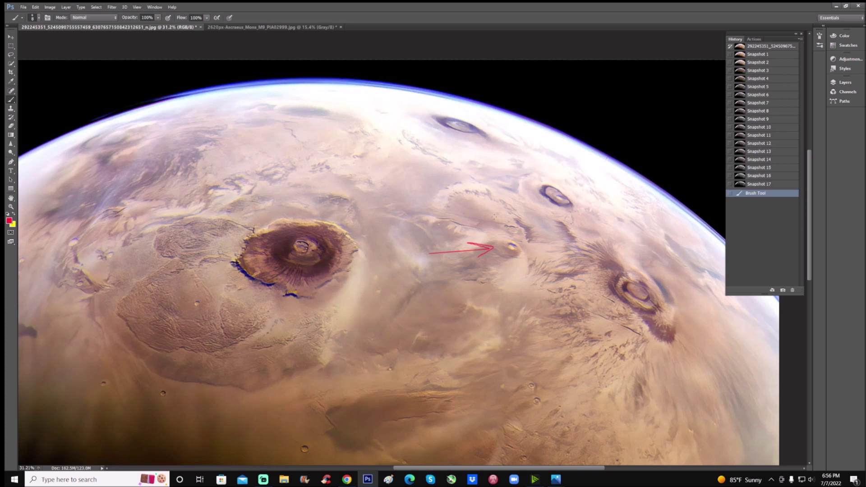
pyautogui.moveTo(456, 174); pyautogui.dragTo(495, 218)
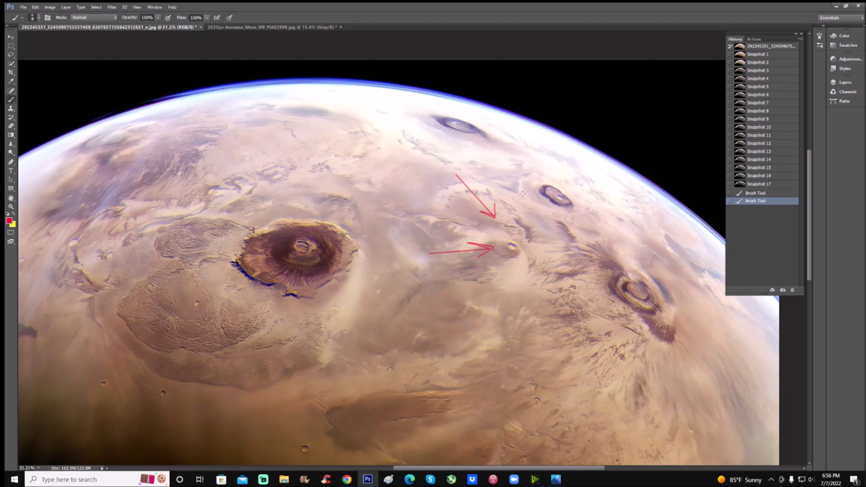
pyautogui.click(780, 55)
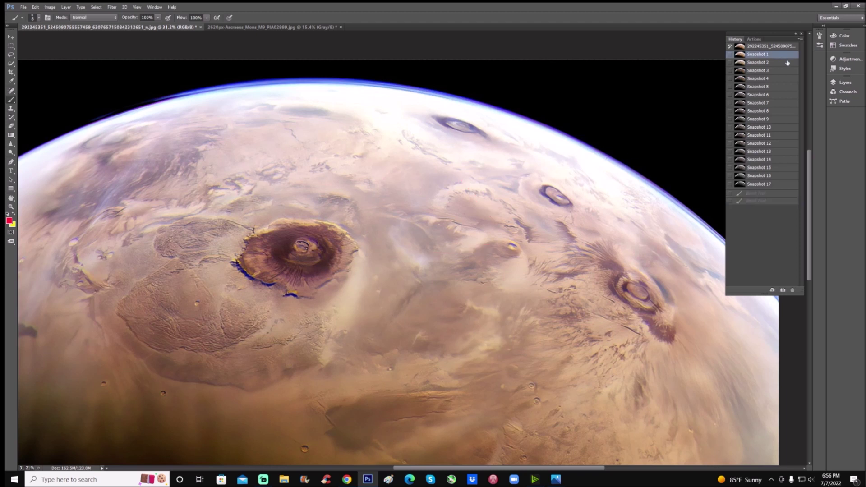
# - Switch the image to Snapshot 2 and zoom in on it
pyautogui.click(782, 64)
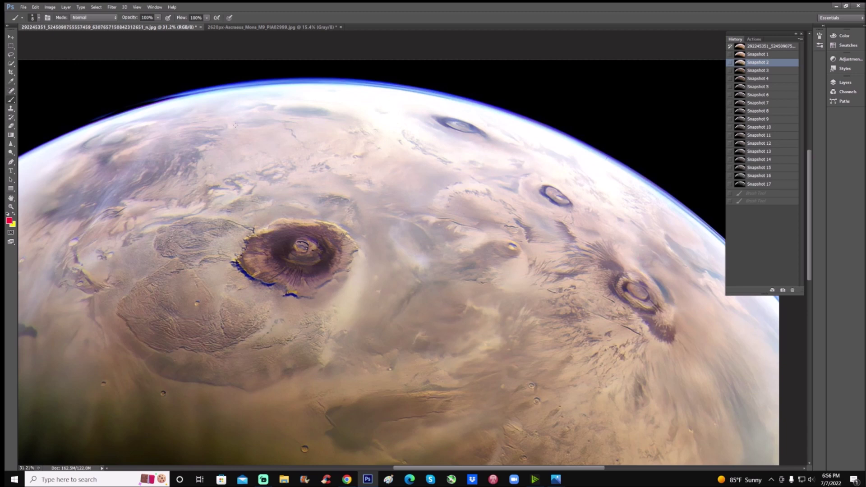
pyautogui.hotkey('ctrl', '+')
pyautogui.hotkey('ctrl', '+')
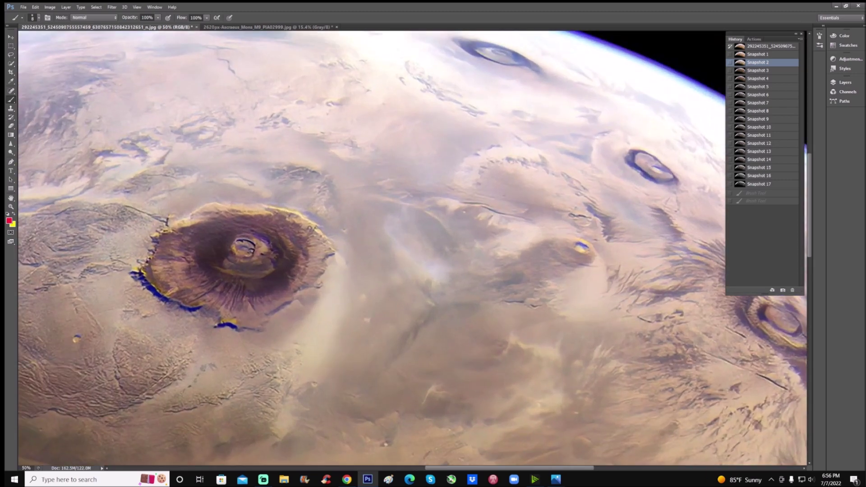
pyautogui.scroll(3, 442, 198)
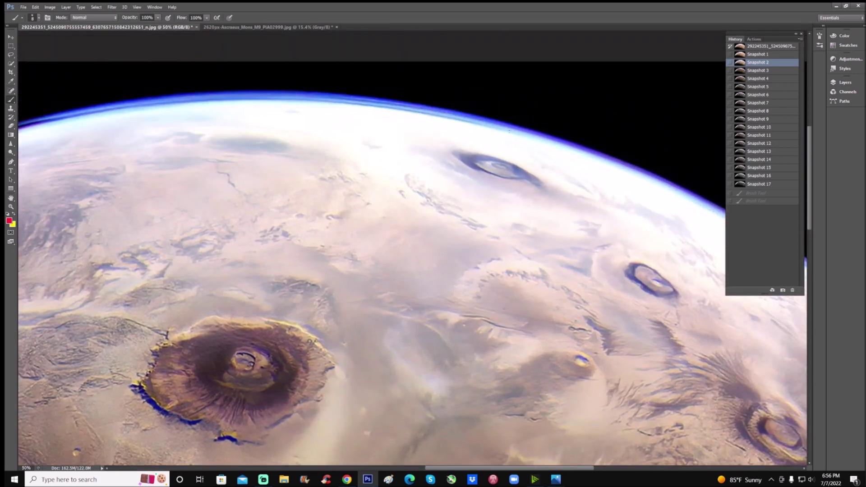
pyautogui.moveTo(522, 468); pyautogui.dragTo(495, 468)
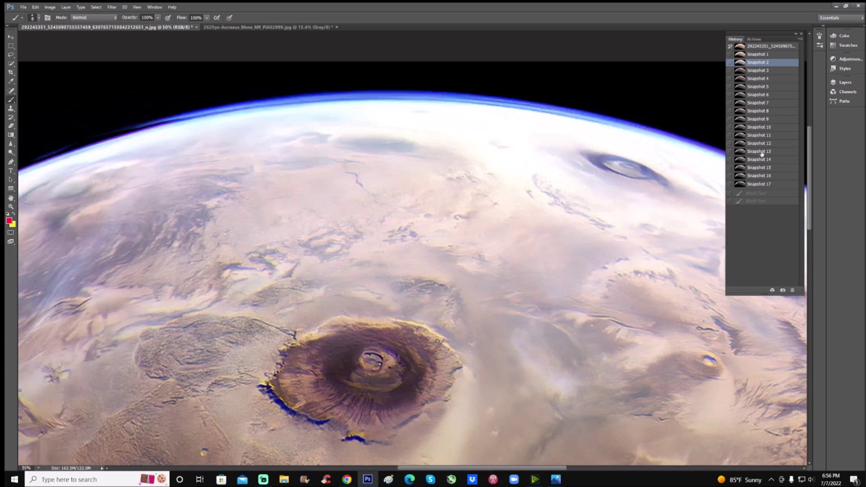
# - Compare Snapshot 1 with Snapshot 2, settle on Snapshot 2, and reposition the view on Olympus Mons
pyautogui.click(767, 54)
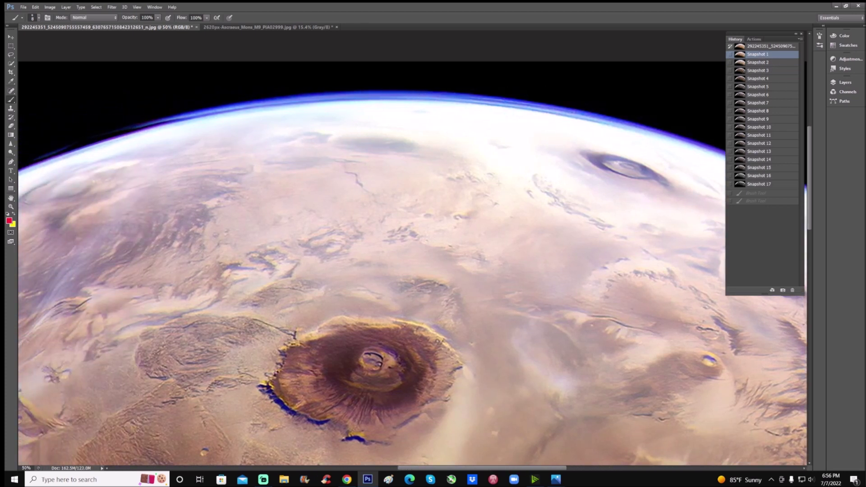
pyautogui.click(776, 63)
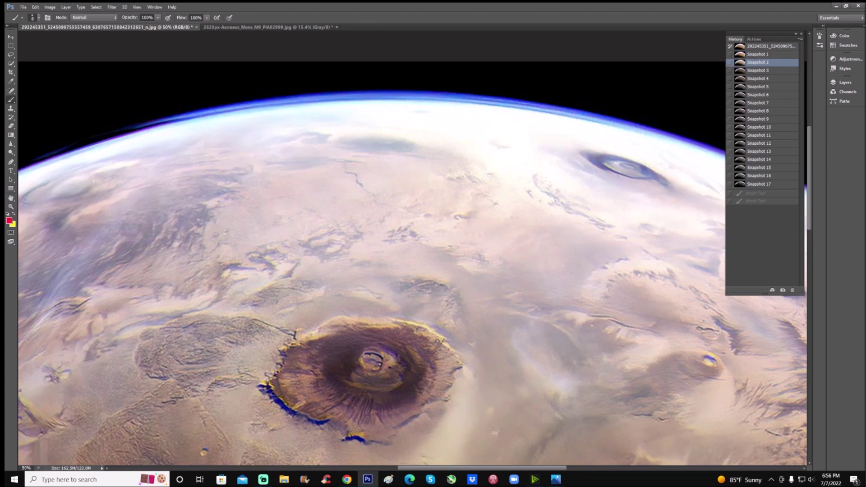
pyautogui.scroll(-3, 413, 255)
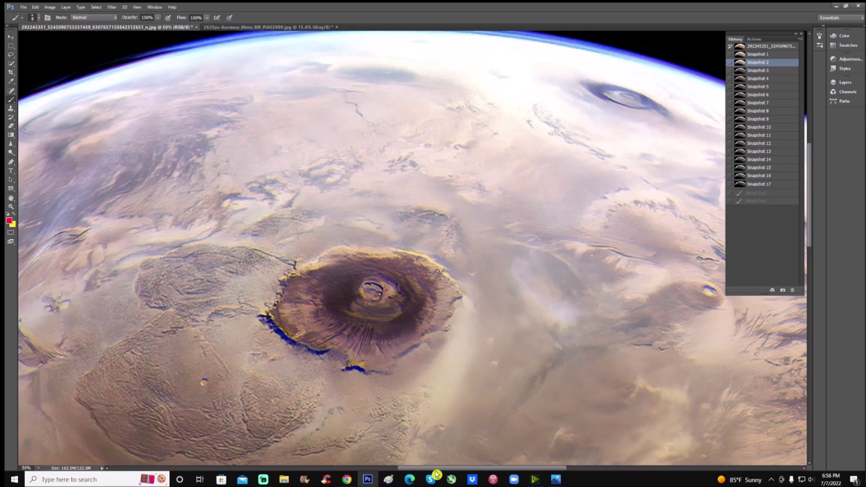
pyautogui.hscroll(-6, 413, 255)
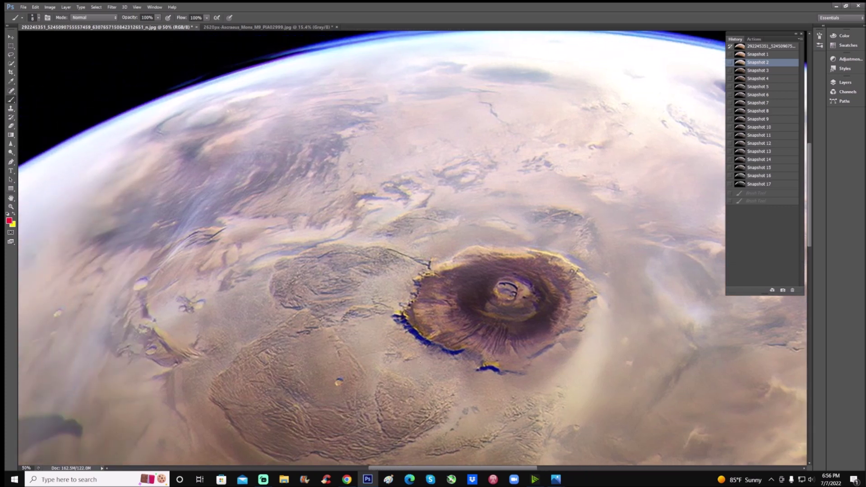
pyautogui.scroll(2, 422, 365)
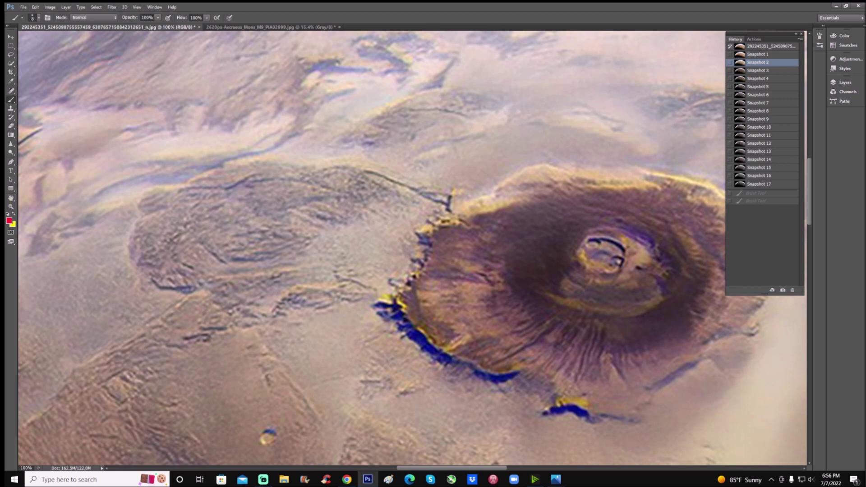
# - Paint a red arrow at the western scarp and a red line along its edge
pyautogui.moveTo(328, 364); pyautogui.dragTo(394, 326)
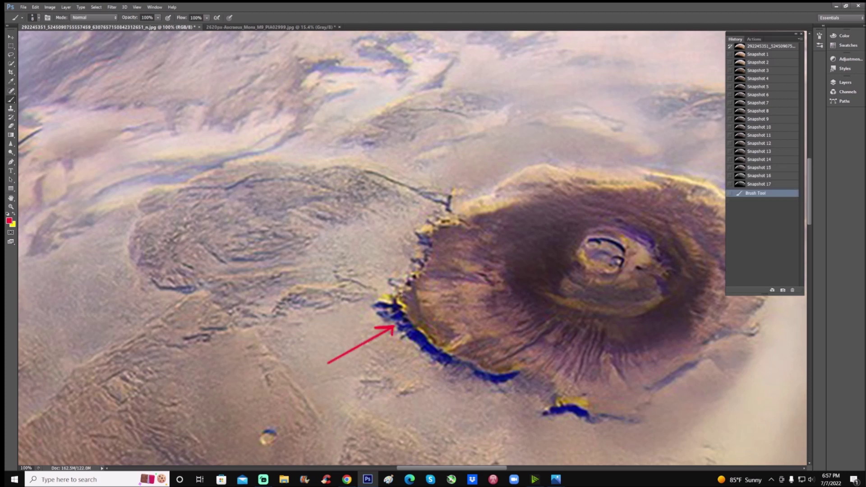
pyautogui.moveTo(406, 289)
pyautogui.mouseDown()
pyautogui.moveTo(412, 324)
pyautogui.moveTo(455, 355)
pyautogui.moveTo(518, 373)
pyautogui.mouseUp()
pyautogui.scroll(-2, 440, 363)
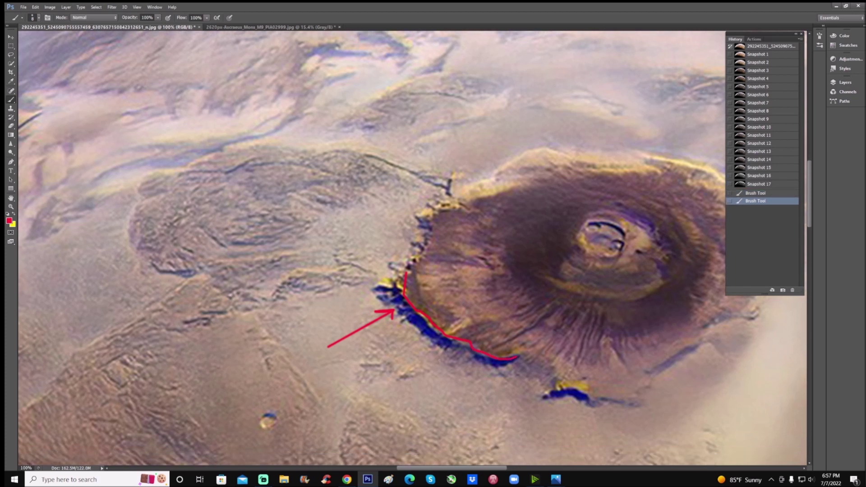
# - At 200% zoom, add two short red strokes at the scarp, then return to 100%
pyautogui.hotkey('ctrl', '+')
pyautogui.scroll(-5, 437, 361)
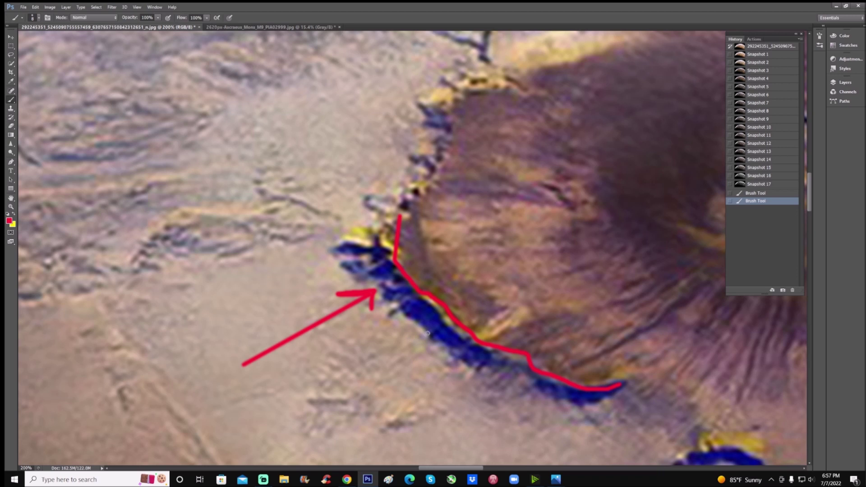
pyautogui.moveTo(427, 333)
pyautogui.mouseDown()
pyautogui.moveTo(442, 323)
pyautogui.moveTo(455, 355)
pyautogui.mouseUp()
pyautogui.moveTo(388, 309)
pyautogui.mouseDown()
pyautogui.moveTo(408, 298)
pyautogui.moveTo(461, 345)
pyautogui.mouseUp()
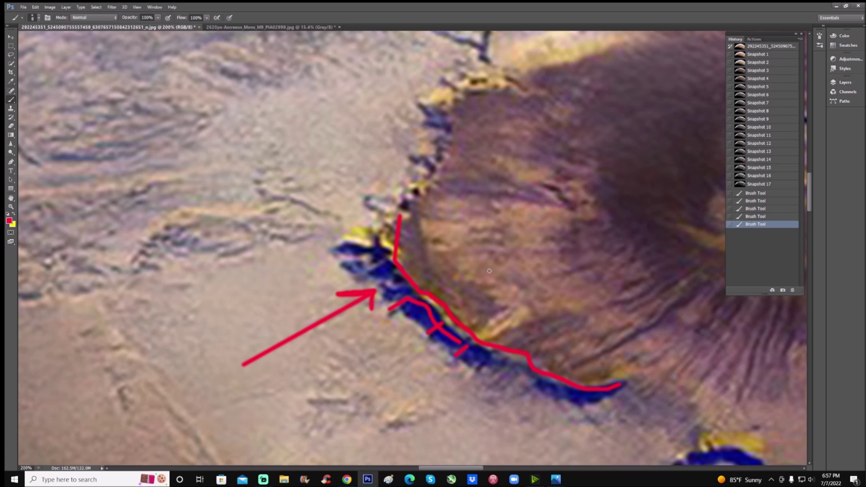
pyautogui.hotkey('ctrl', '-')
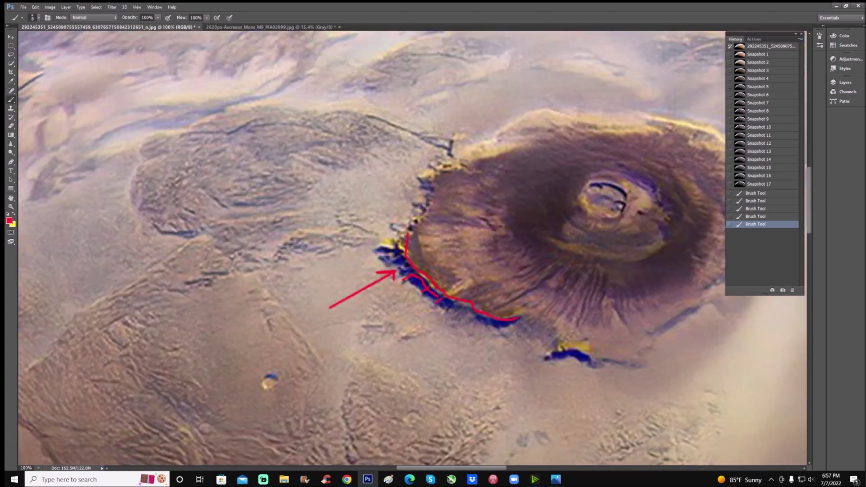
# - From Snapshot 1, trial a red arrow, rim trace and hump stroke at the caldera, then restore Snapshot 2
pyautogui.click(774, 57)
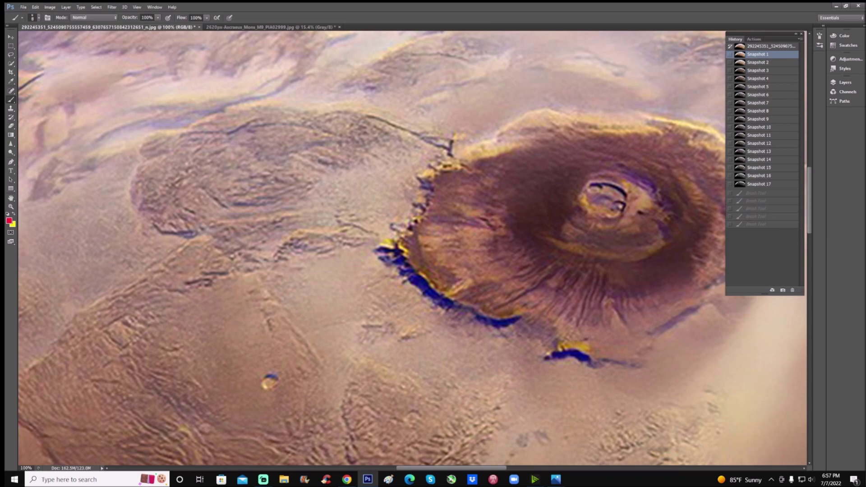
pyautogui.moveTo(678, 302); pyautogui.dragTo(509, 359)
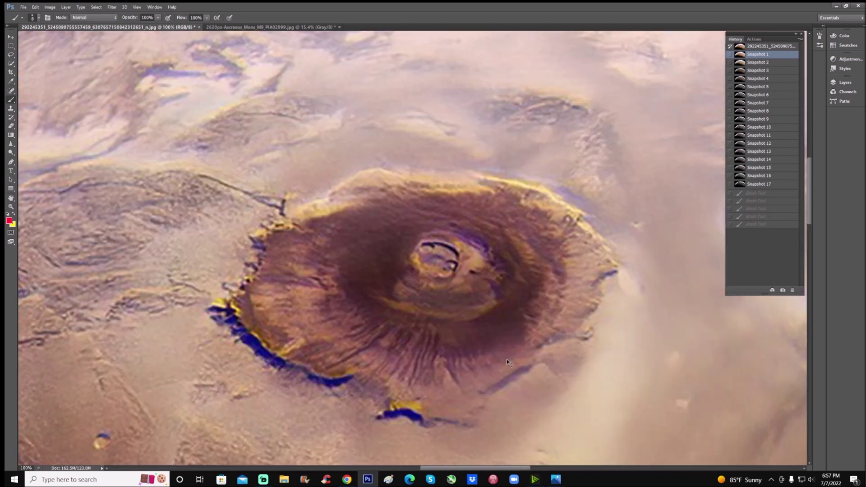
pyautogui.hotkey('ctrl', '+')
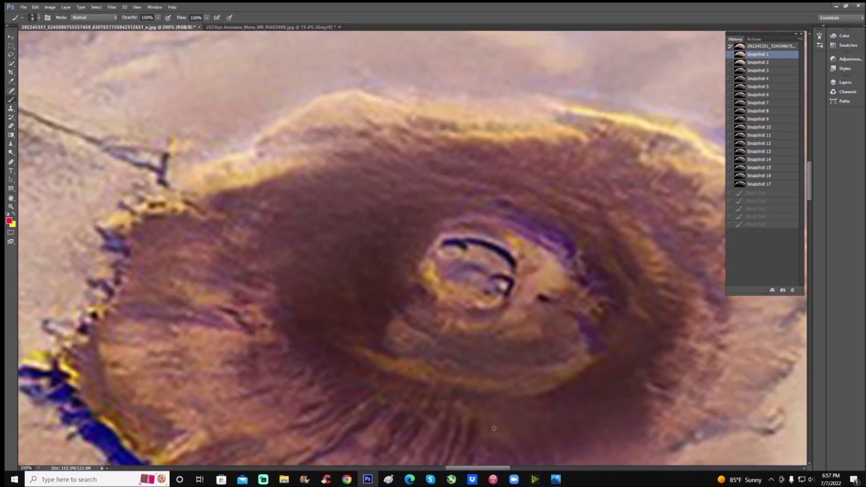
pyautogui.moveTo(485, 468); pyautogui.dragTo(494, 469)
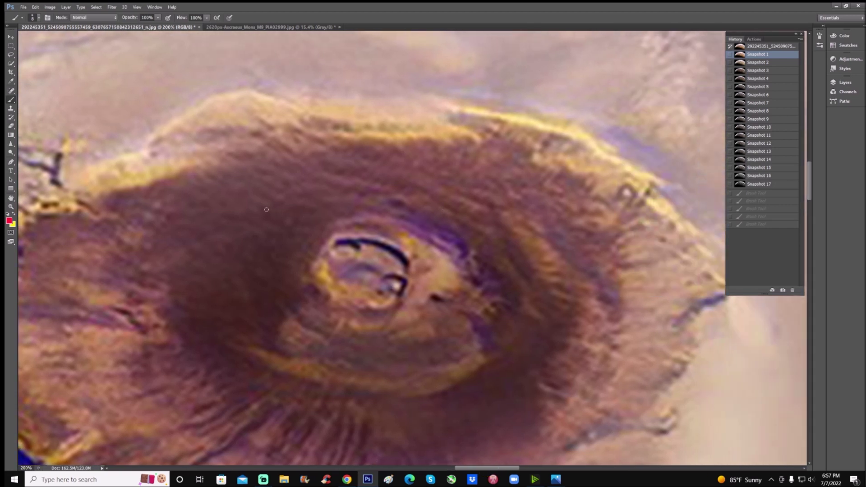
pyautogui.moveTo(266, 208); pyautogui.dragTo(359, 263)
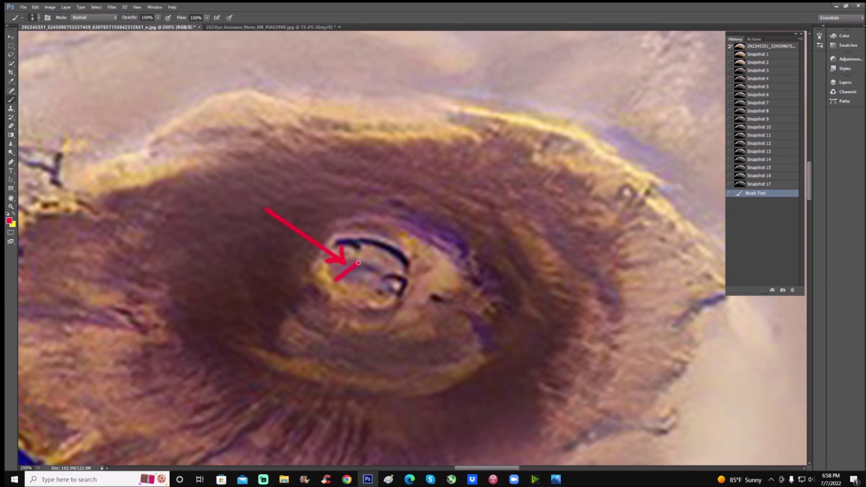
pyautogui.moveTo(358, 263)
pyautogui.mouseDown()
pyautogui.moveTo(379, 273)
pyautogui.moveTo(371, 289)
pyautogui.moveTo(405, 289)
pyautogui.mouseUp()
pyautogui.moveTo(351, 240)
pyautogui.mouseDown()
pyautogui.moveTo(358, 256)
pyautogui.moveTo(338, 240)
pyautogui.mouseUp()
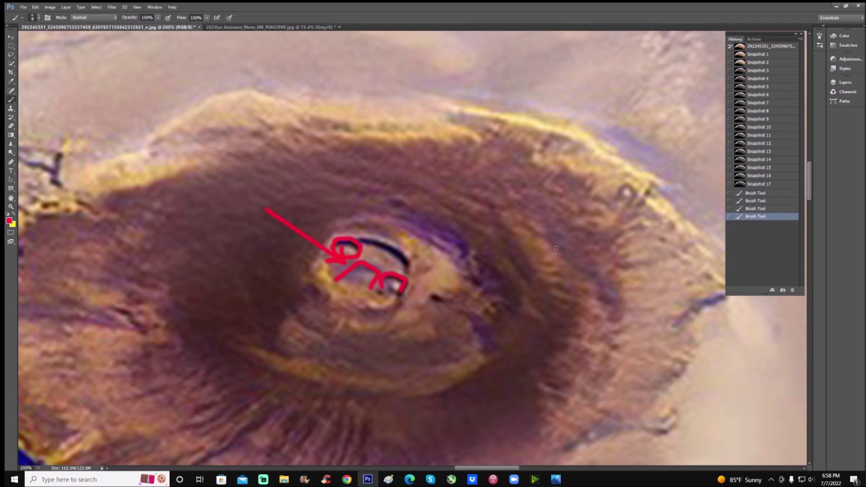
pyautogui.click(767, 62)
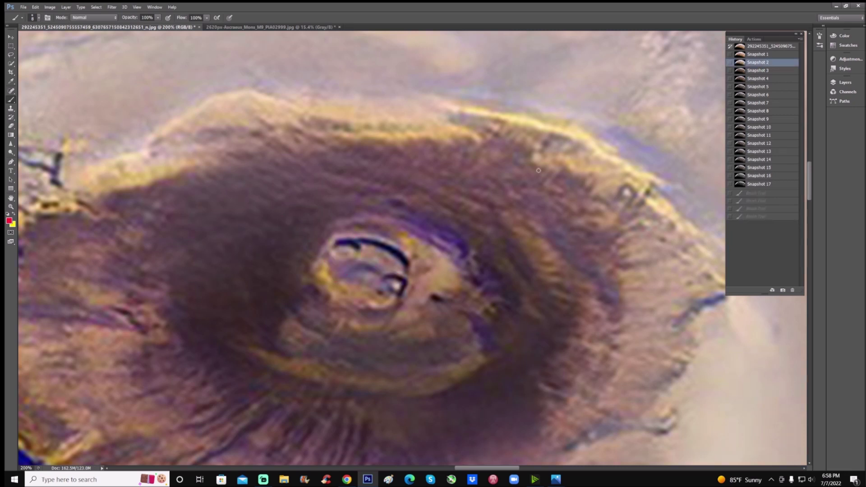
# - Trial a red crater loop, then a red stroke and arrow, reverting through Snapshot 1 to Snapshot 2
pyautogui.hotkey('ctrl', 'alt', 'z')
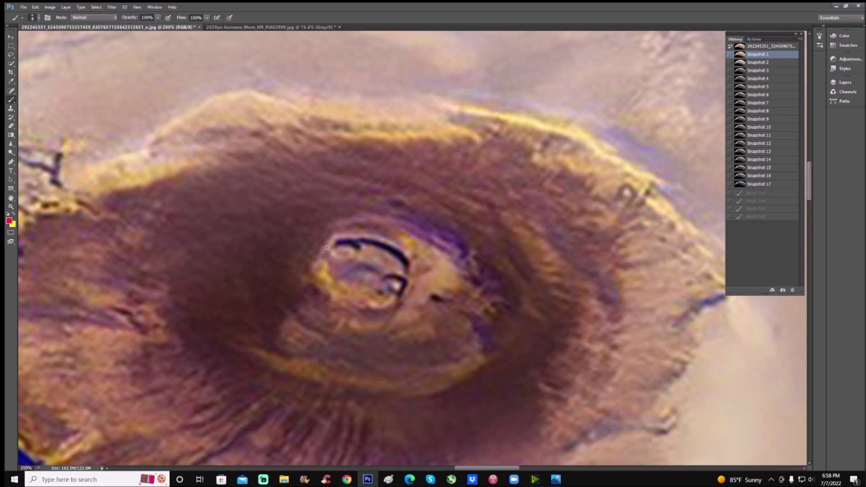
pyautogui.moveTo(333, 239)
pyautogui.mouseDown()
pyautogui.moveTo(330, 257)
pyautogui.moveTo(359, 257)
pyautogui.moveTo(363, 246)
pyautogui.moveTo(336, 240)
pyautogui.mouseUp()
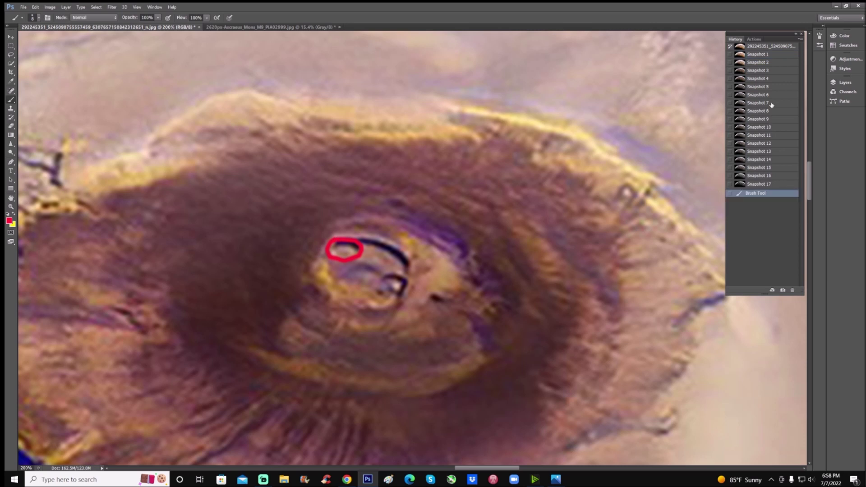
pyautogui.click(762, 54)
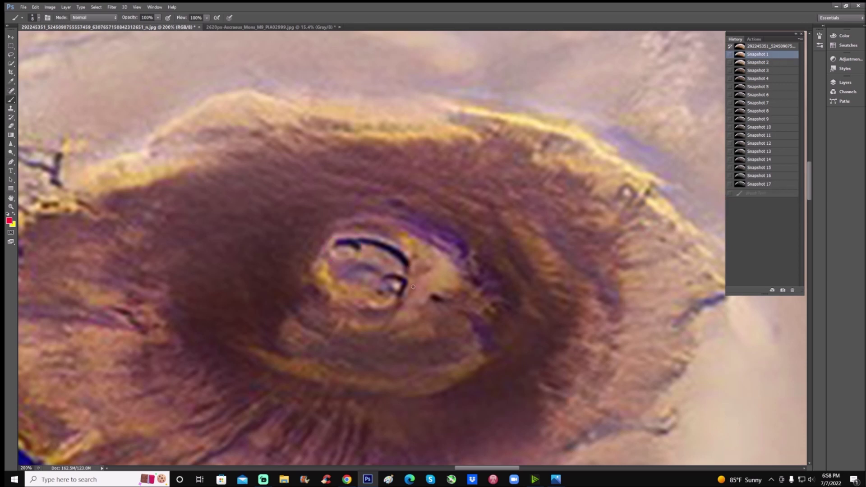
pyautogui.moveTo(412, 287)
pyautogui.mouseDown()
pyautogui.moveTo(386, 328)
pyautogui.moveTo(412, 289)
pyautogui.moveTo(403, 303)
pyautogui.moveTo(419, 308)
pyautogui.moveTo(430, 296)
pyautogui.moveTo(459, 296)
pyautogui.moveTo(464, 285)
pyautogui.mouseUp()
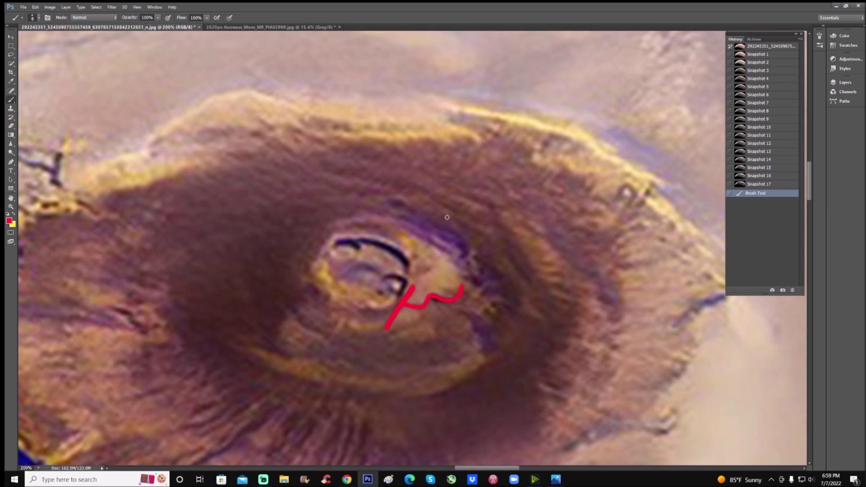
pyautogui.moveTo(483, 160)
pyautogui.mouseDown()
pyautogui.moveTo(447, 217)
pyautogui.moveTo(451, 195)
pyautogui.moveTo(472, 209)
pyautogui.mouseUp()
pyautogui.click(760, 63)
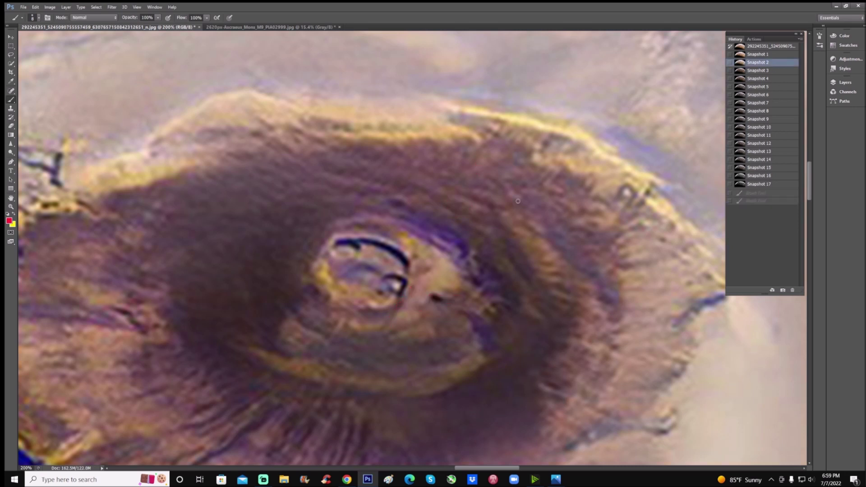
# - Zoom out, move to the planet's limb, and circle the hazy bright feature in red
pyautogui.hotkey('ctrl', '-')
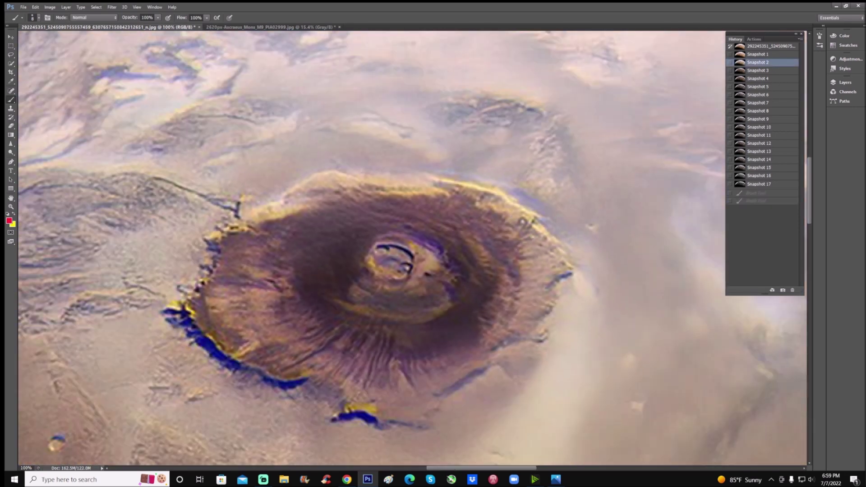
pyautogui.moveTo(484, 468); pyautogui.dragTo(466, 470)
pyautogui.scroll(5, 406, 249)
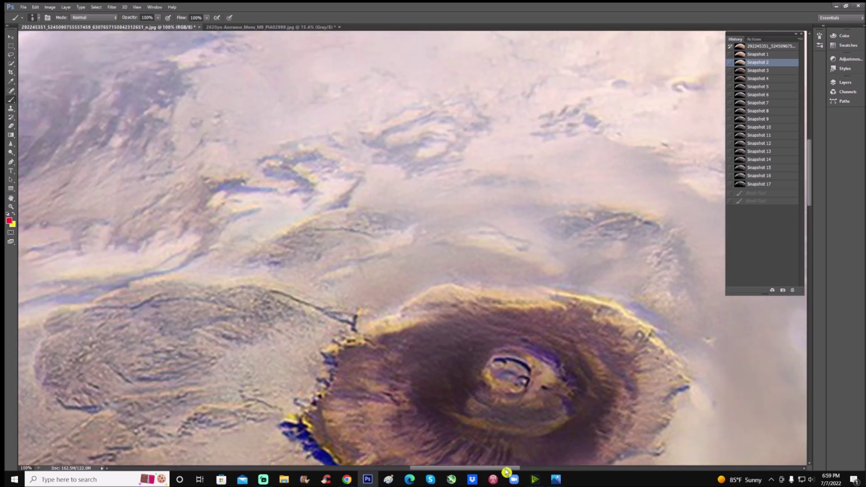
pyautogui.moveTo(506, 469); pyautogui.dragTo(444, 470)
pyautogui.scroll(7, 413, 248)
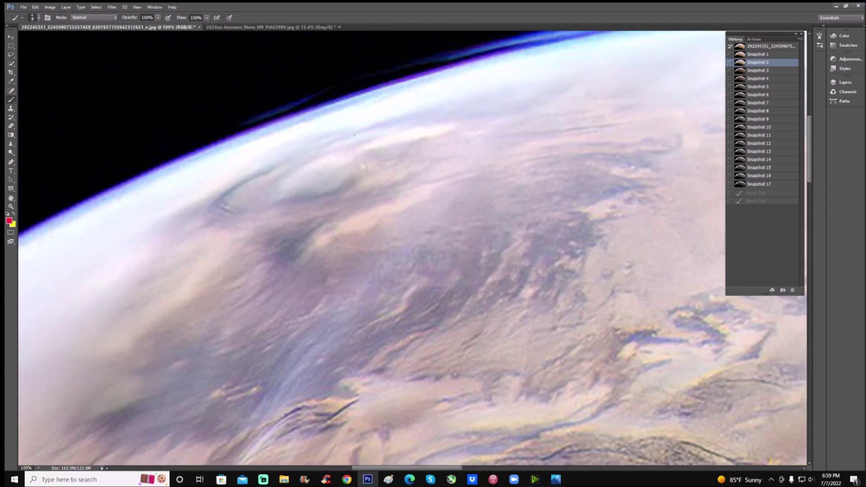
pyautogui.moveTo(371, 129)
pyautogui.mouseDown()
pyautogui.moveTo(345, 143)
pyautogui.moveTo(350, 188)
pyautogui.moveTo(419, 166)
pyautogui.moveTo(388, 131)
pyautogui.moveTo(375, 129)
pyautogui.mouseUp()
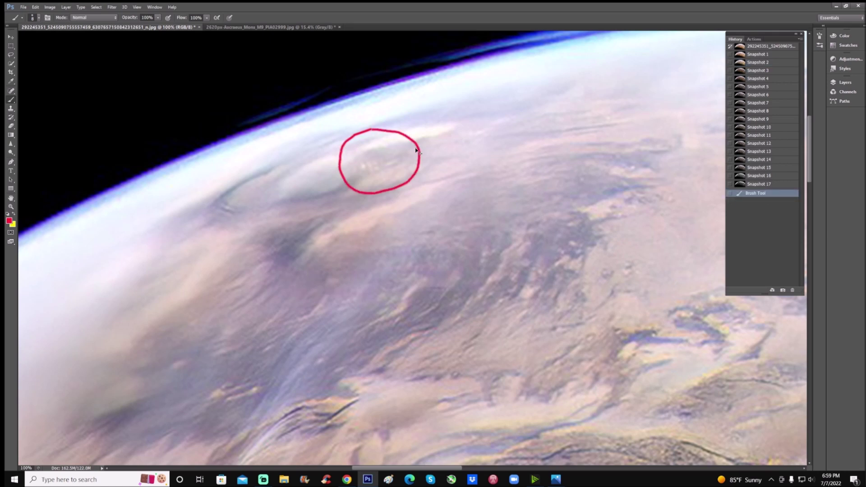
# - Zoom in to 200% and paint two red marks and dots inside the circle
pyautogui.hotkey('ctrl', '+')
pyautogui.scroll(4, 366, 254)
pyautogui.scroll(3, 366, 254)
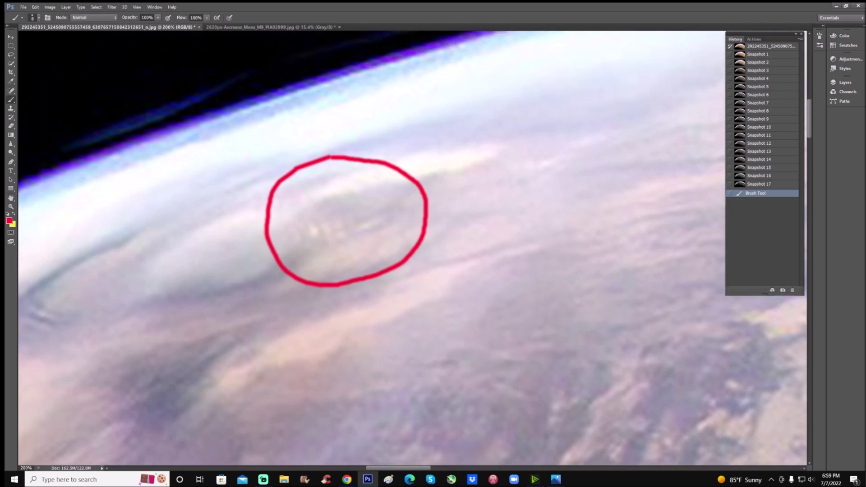
pyautogui.moveTo(322, 222); pyautogui.dragTo(332, 243)
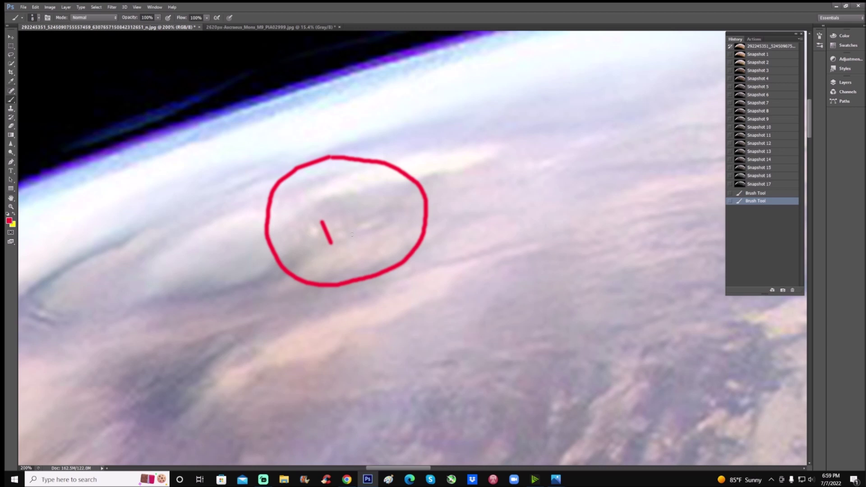
pyautogui.moveTo(346, 211); pyautogui.dragTo(353, 233)
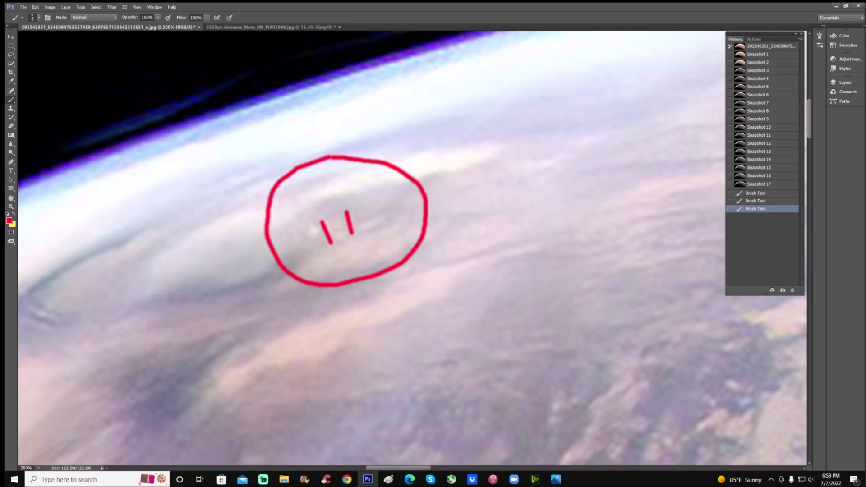
pyautogui.click(338, 223)
pyautogui.moveTo(339, 232); pyautogui.dragTo(341, 235)
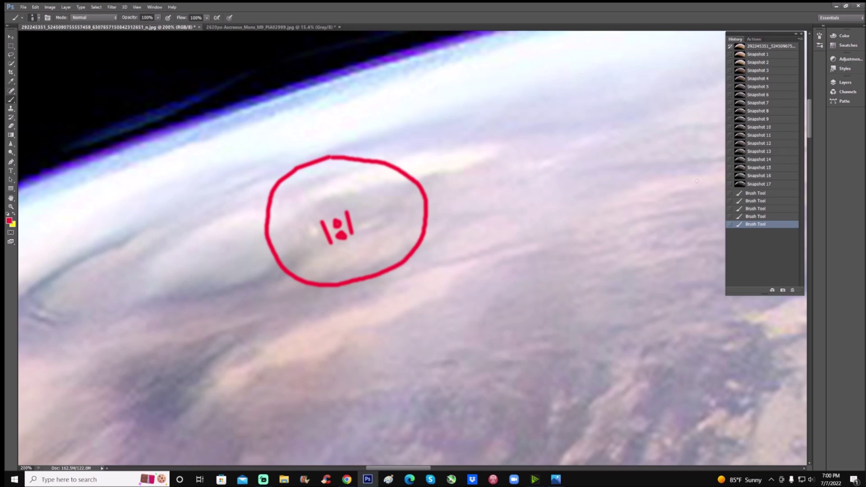
# - Clear the red circle and marks by reverting to Snapshot 2, then Snapshot 1, and zoom out
pyautogui.click(777, 63)
pyautogui.click(779, 54)
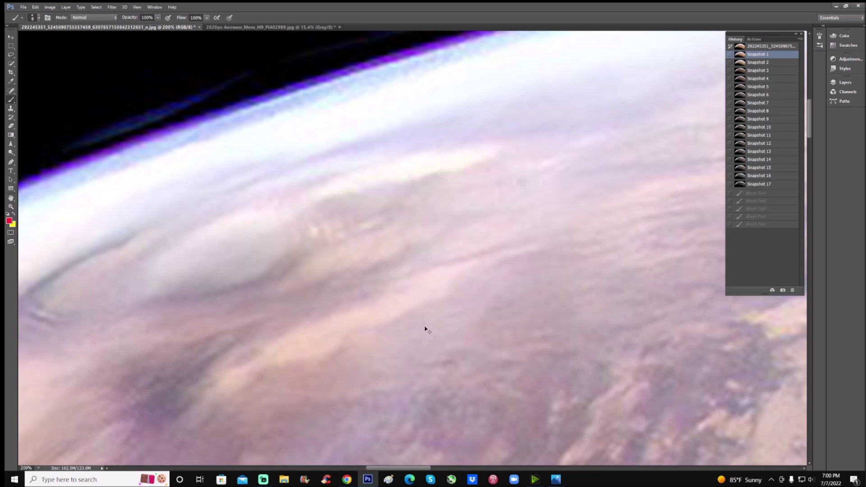
pyautogui.hotkey('ctrl', '-')
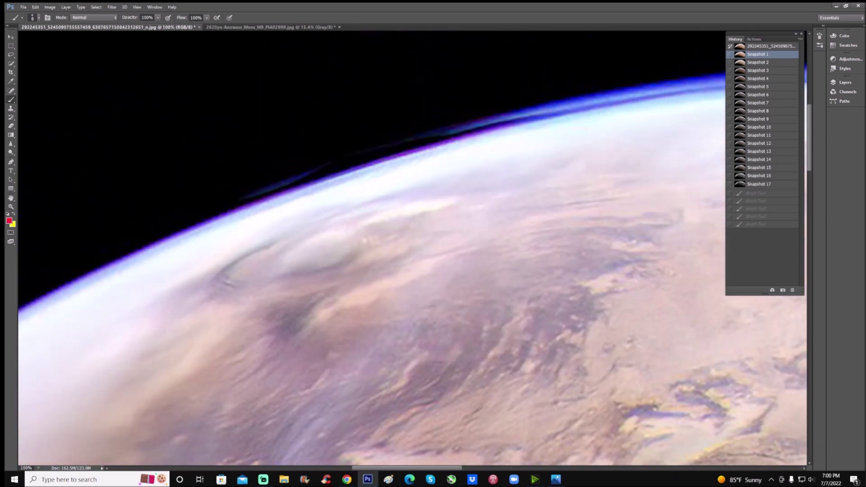
# - Bring the whole volcano back into view at 100% zoom
pyautogui.hscroll(5, 413, 271)
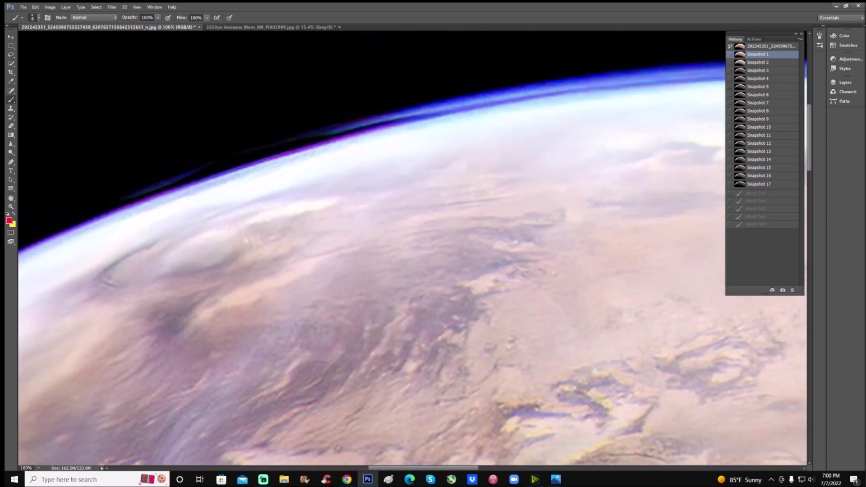
pyautogui.hotkey('ctrl', '+')
pyautogui.scroll(2, 412, 248)
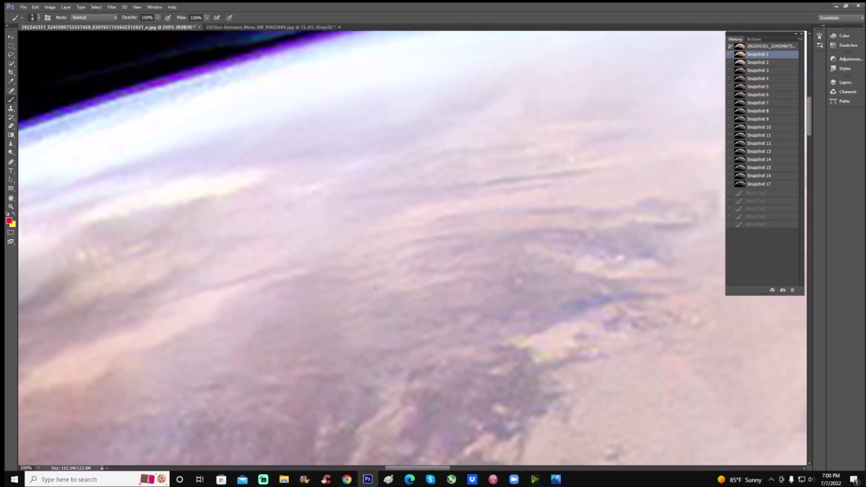
pyautogui.hotkey('ctrl', '-')
pyautogui.hotkey('ctrl', '-')
pyautogui.scroll(4, 377, 288)
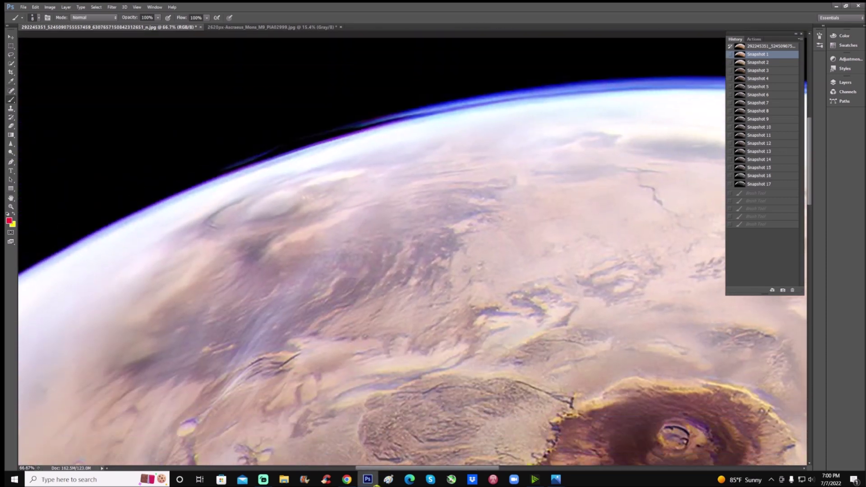
pyautogui.moveTo(444, 471); pyautogui.dragTo(489, 471)
pyautogui.scroll(-5, 490, 471)
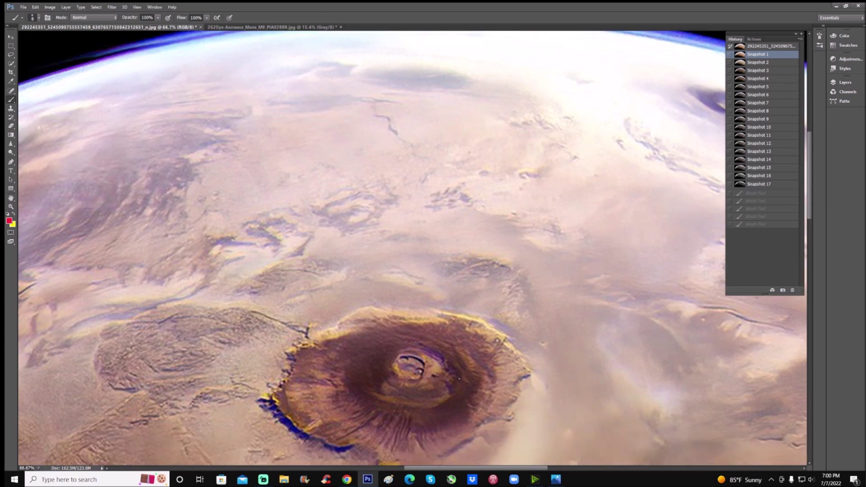
pyautogui.scroll(-2, 451, 374)
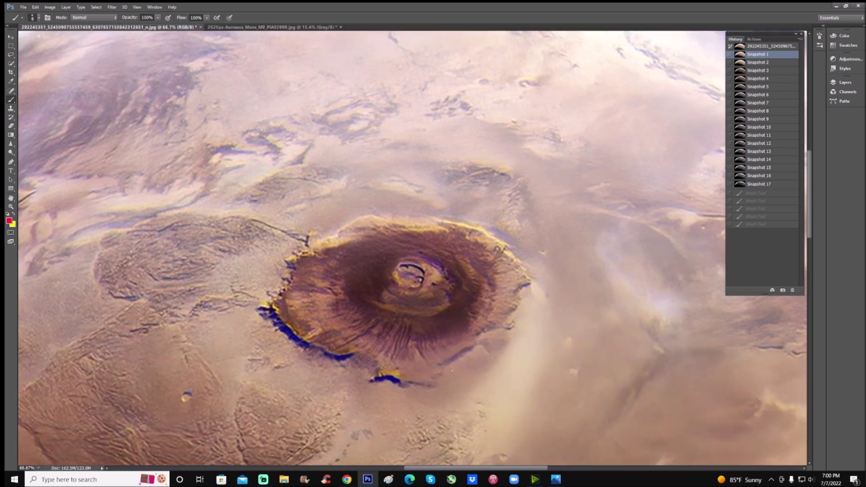
pyautogui.hotkey('ctrl', '+')
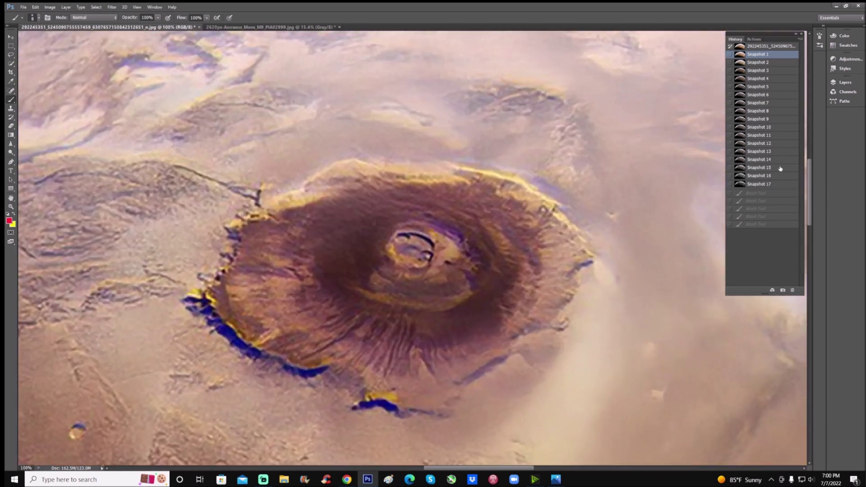
# - Switch the image to the darker Snapshot 15 state and zoom in on the volcano summit
pyautogui.click(766, 167)
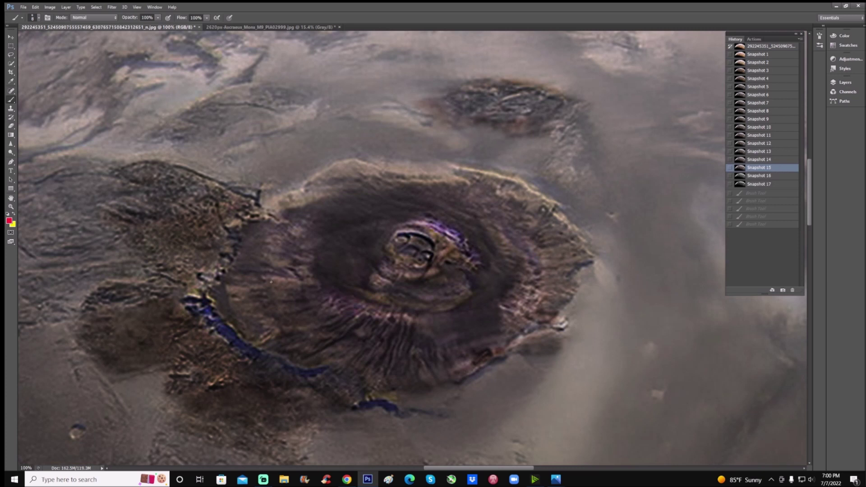
pyautogui.press('z')
pyautogui.moveTo(401, 278); pyautogui.dragTo(694, 278)
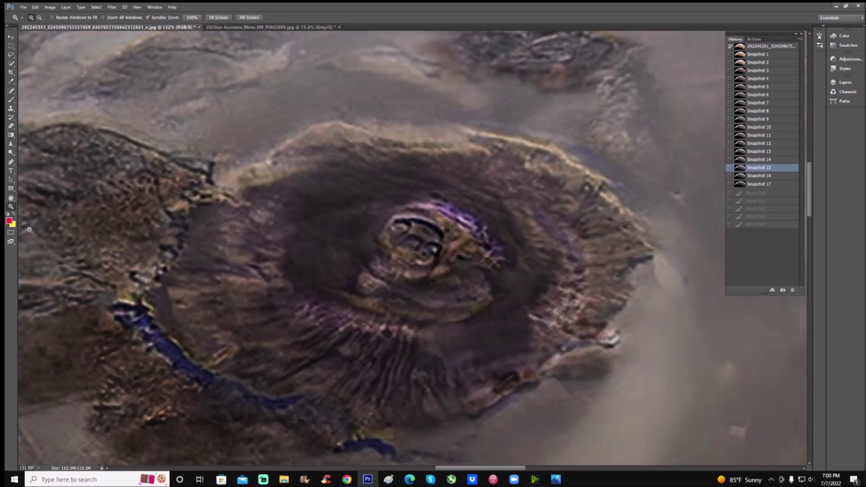
# - Set yellow as the brush colour and loop the crater's right flank and the rough right-edge lobe
pyautogui.press('x')
pyautogui.press('b')
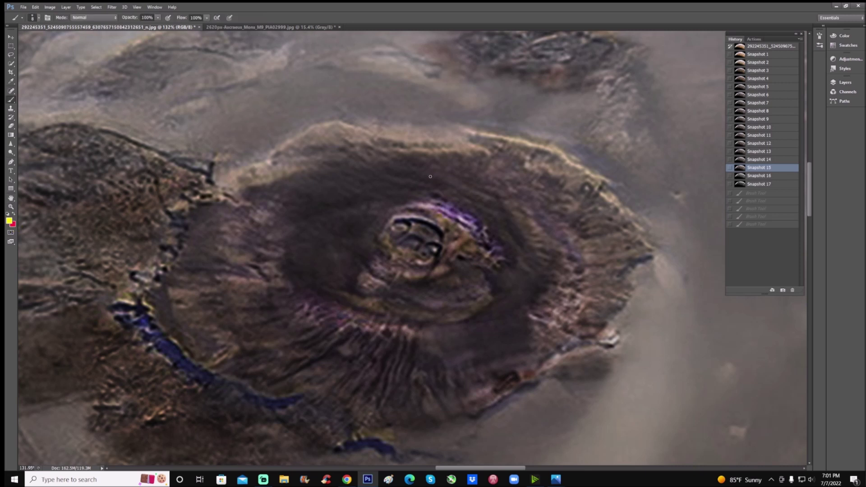
pyautogui.moveTo(459, 183)
pyautogui.mouseDown()
pyautogui.moveTo(425, 176)
pyautogui.moveTo(409, 200)
pyautogui.moveTo(453, 244)
pyautogui.moveTo(443, 271)
pyautogui.moveTo(482, 304)
pyautogui.moveTo(502, 222)
pyautogui.moveTo(440, 181)
pyautogui.mouseUp()
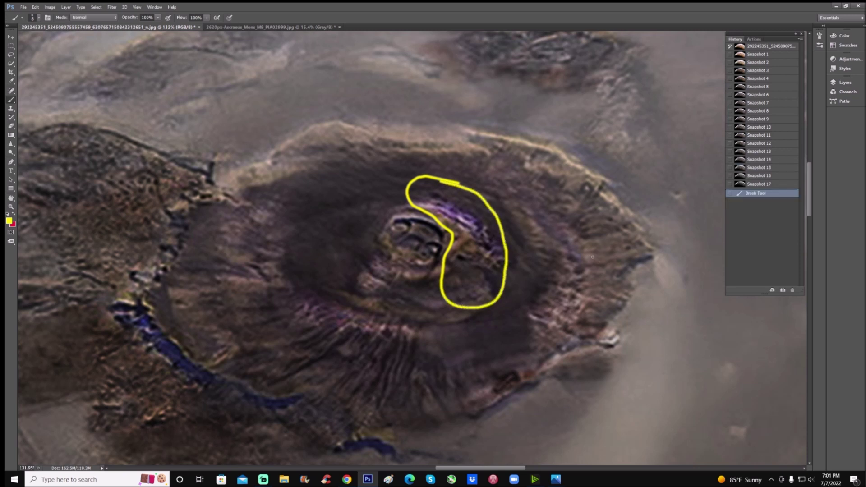
pyautogui.moveTo(594, 261)
pyautogui.mouseDown()
pyautogui.moveTo(570, 254)
pyautogui.moveTo(522, 293)
pyautogui.moveTo(573, 365)
pyautogui.moveTo(623, 271)
pyautogui.moveTo(591, 262)
pyautogui.mouseUp()
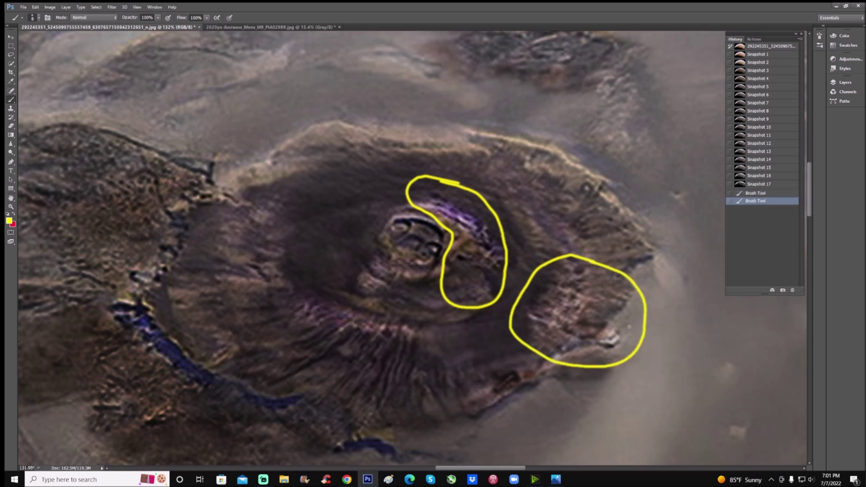
pyautogui.moveTo(688, 316); pyautogui.dragTo(627, 334)
# - Circle the left plateau in yellow, check the right loop and arrow, then restore Snapshot 15
pyautogui.moveTo(479, 469)
pyautogui.mouseDown()
pyautogui.moveTo(451, 471)
pyautogui.moveTo(460, 471)
pyautogui.mouseUp()
pyautogui.scroll(-3, 382, 241)
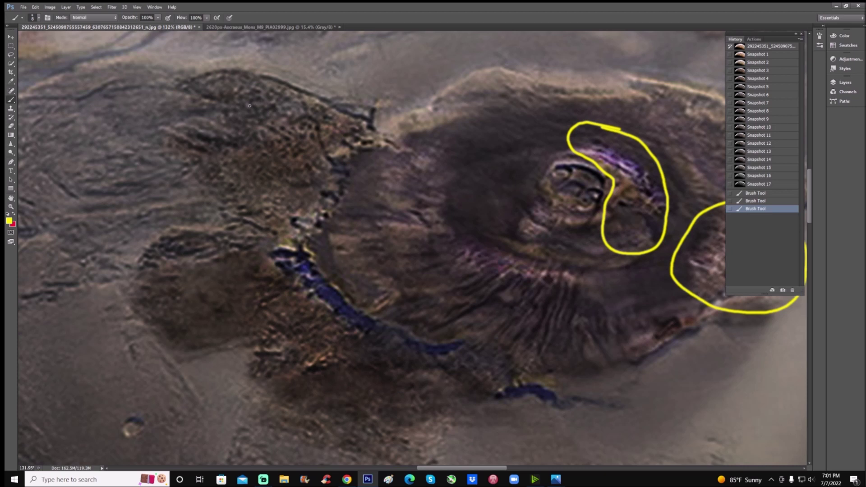
pyautogui.moveTo(250, 106)
pyautogui.mouseDown()
pyautogui.moveTo(224, 170)
pyautogui.moveTo(262, 218)
pyautogui.moveTo(336, 103)
pyautogui.moveTo(299, 98)
pyautogui.mouseUp()
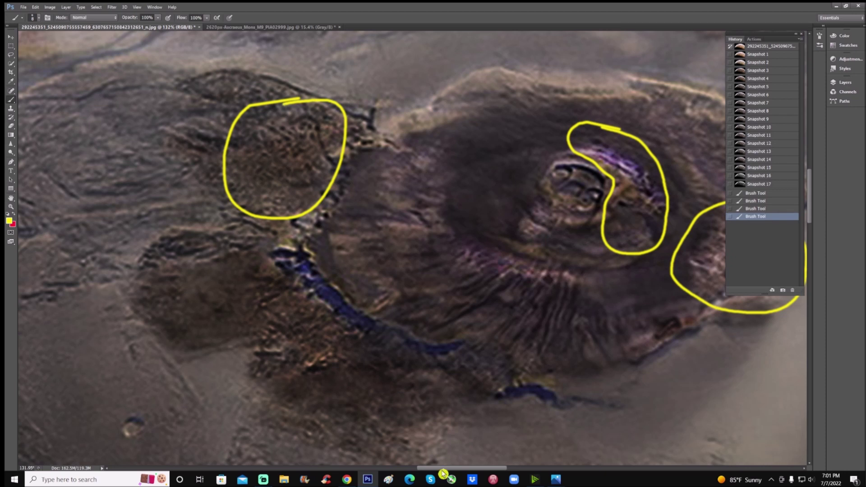
pyautogui.moveTo(499, 178); pyautogui.dragTo(381, 246)
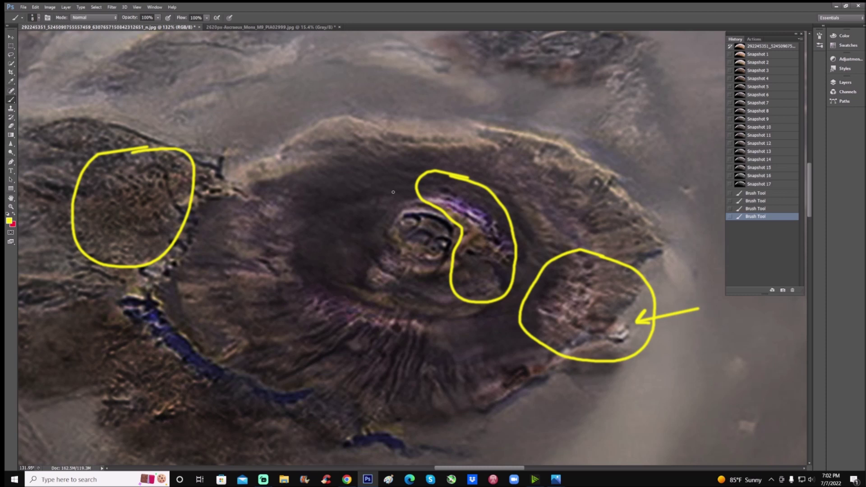
pyautogui.click(759, 168)
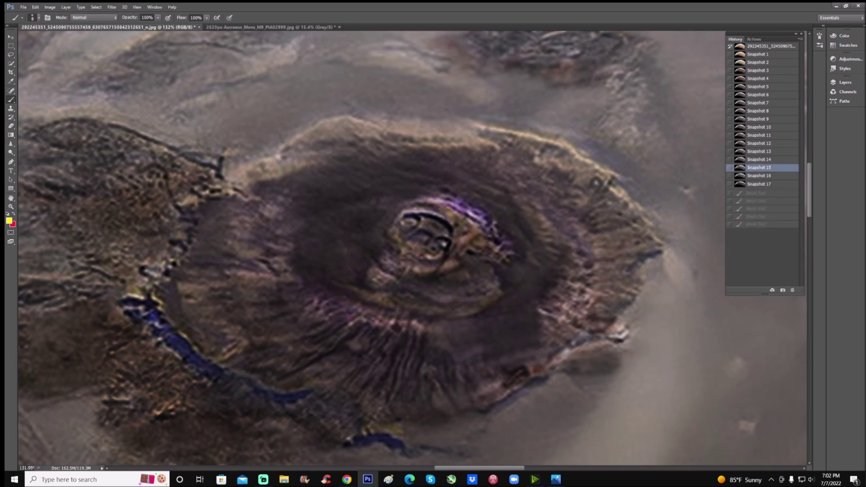
pyautogui.moveTo(405, 197)
pyautogui.mouseDown()
pyautogui.moveTo(381, 202)
pyautogui.moveTo(348, 293)
pyautogui.moveTo(494, 305)
pyautogui.moveTo(468, 229)
pyautogui.moveTo(397, 193)
pyautogui.mouseUp()
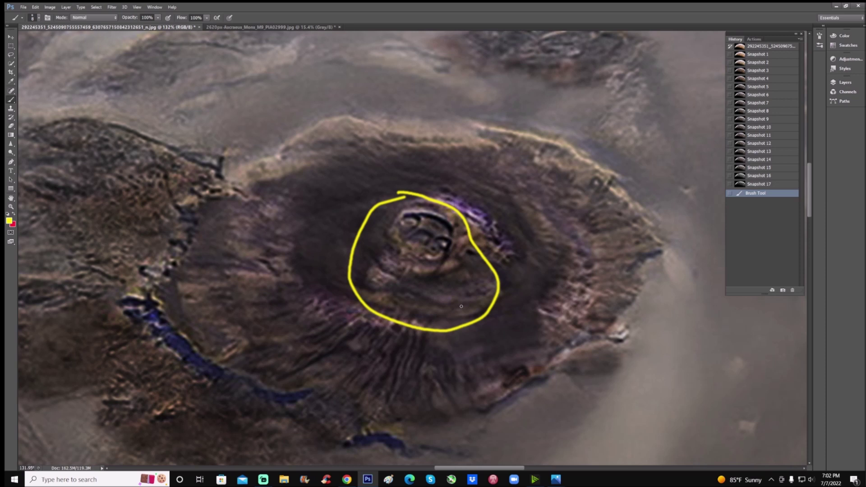
pyautogui.moveTo(466, 360)
pyautogui.mouseDown()
pyautogui.moveTo(460, 305)
pyautogui.moveTo(474, 316)
pyautogui.mouseUp()
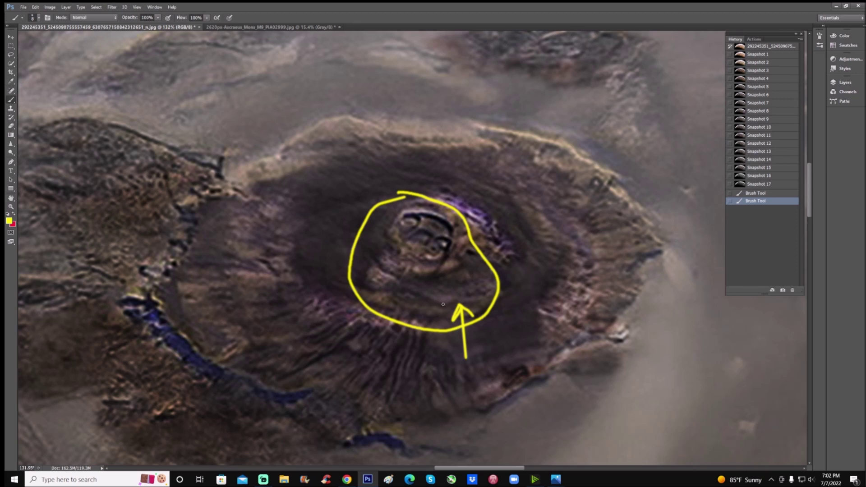
pyautogui.moveTo(411, 289)
pyautogui.mouseDown()
pyautogui.moveTo(443, 304)
pyautogui.moveTo(495, 290)
pyautogui.mouseUp()
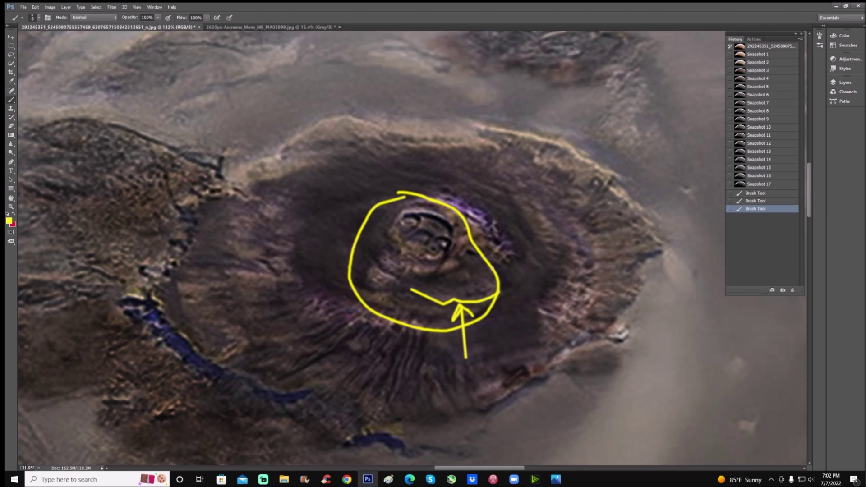
pyautogui.moveTo(489, 267)
pyautogui.mouseDown()
pyautogui.moveTo(467, 265)
pyautogui.moveTo(453, 300)
pyautogui.mouseUp()
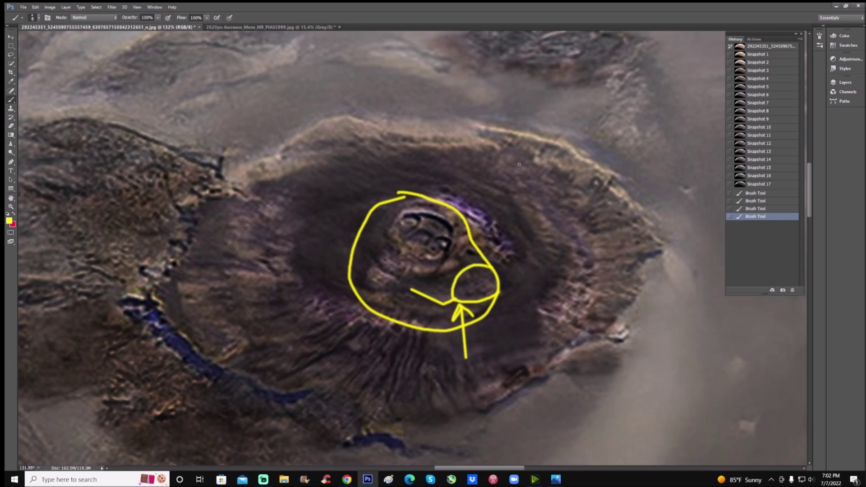
pyautogui.moveTo(521, 163); pyautogui.dragTo(504, 199)
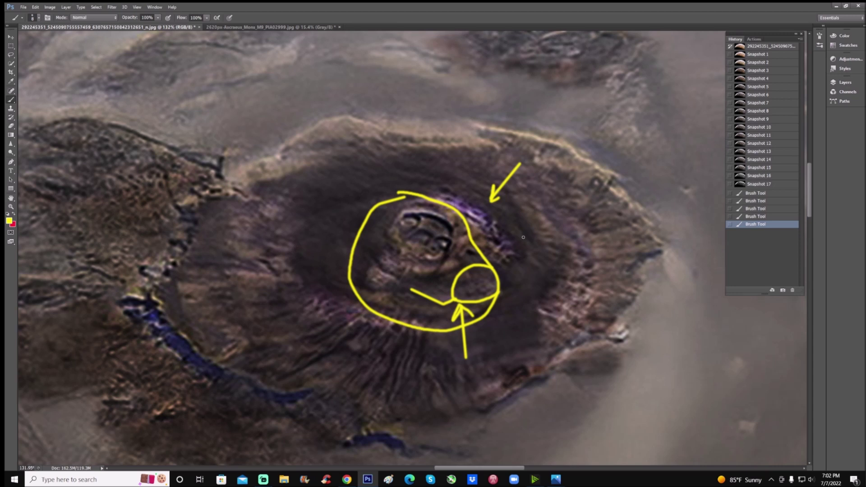
pyautogui.moveTo(586, 195)
pyautogui.mouseDown()
pyautogui.moveTo(523, 238)
pyautogui.moveTo(541, 237)
pyautogui.mouseUp()
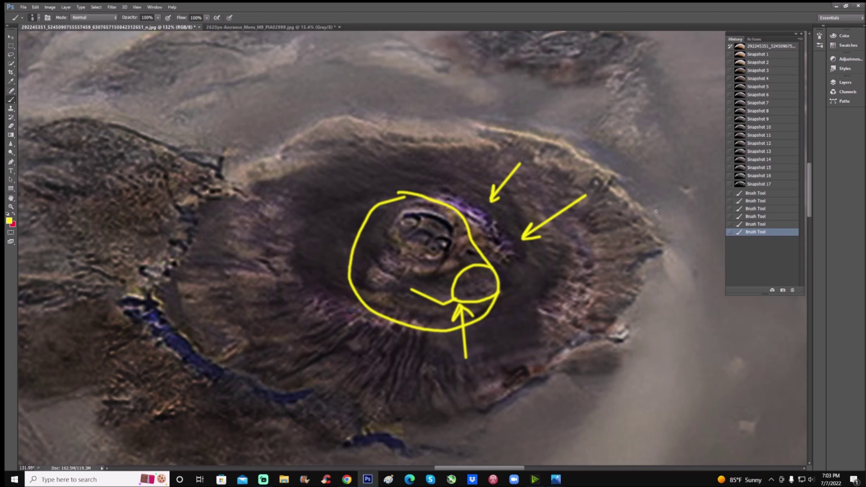
pyautogui.click(780, 168)
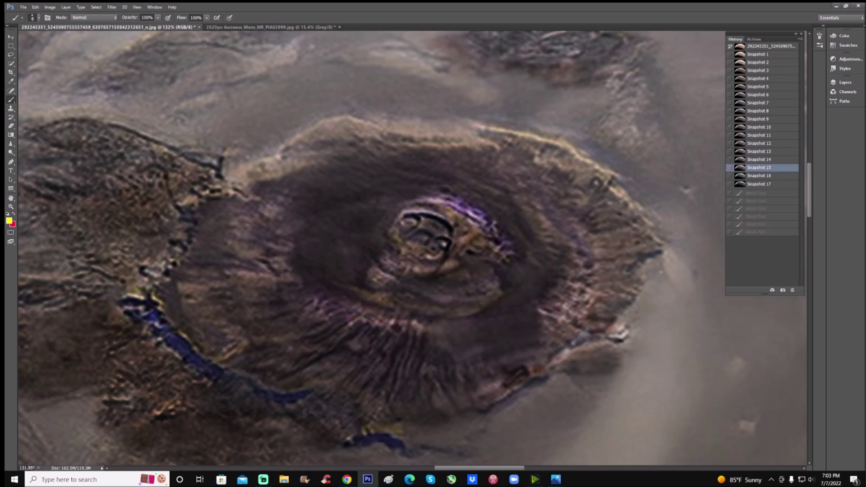
# - Preview the brighter Snapshot 2 and saturated Snapshot 3 versions and zoom in on the volcano
pyautogui.click(781, 63)
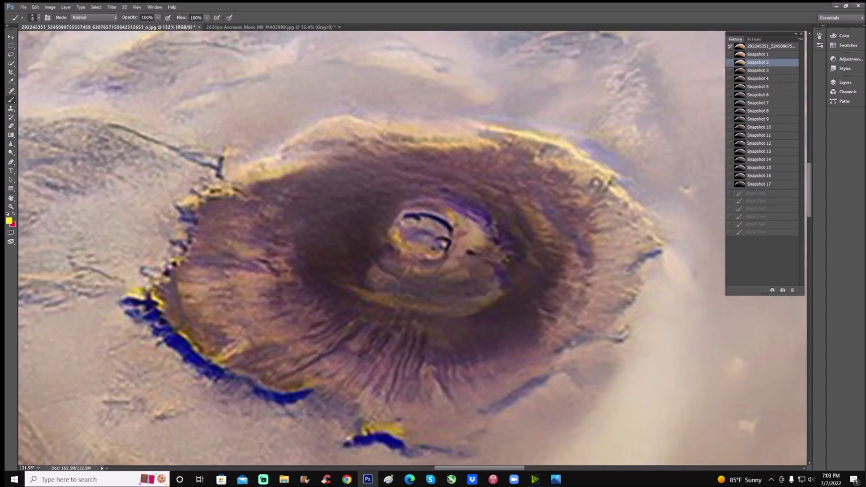
pyautogui.click(779, 71)
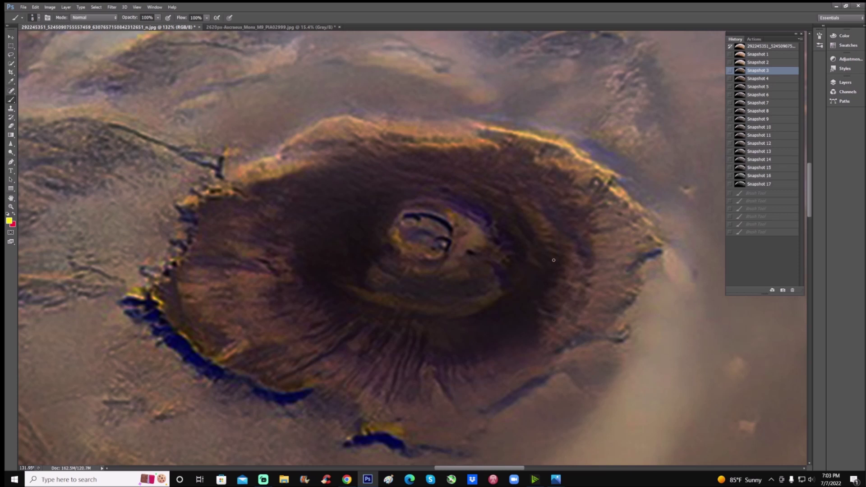
pyautogui.scroll(-1, 384, 248)
pyautogui.press('z')
pyautogui.moveTo(498, 276); pyautogui.dragTo(498, 276)
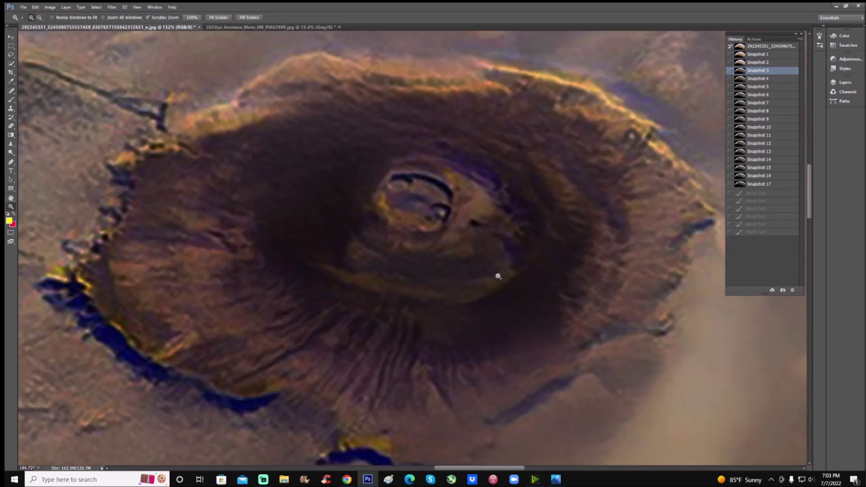
# - Step through Snapshots 15, 16 and 17, ending on the dark greyscale Snapshot 17
pyautogui.click(782, 170)
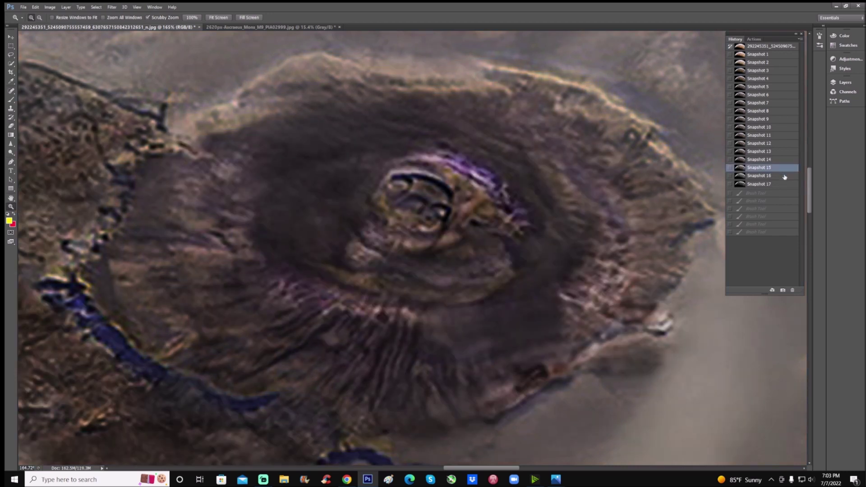
pyautogui.click(785, 177)
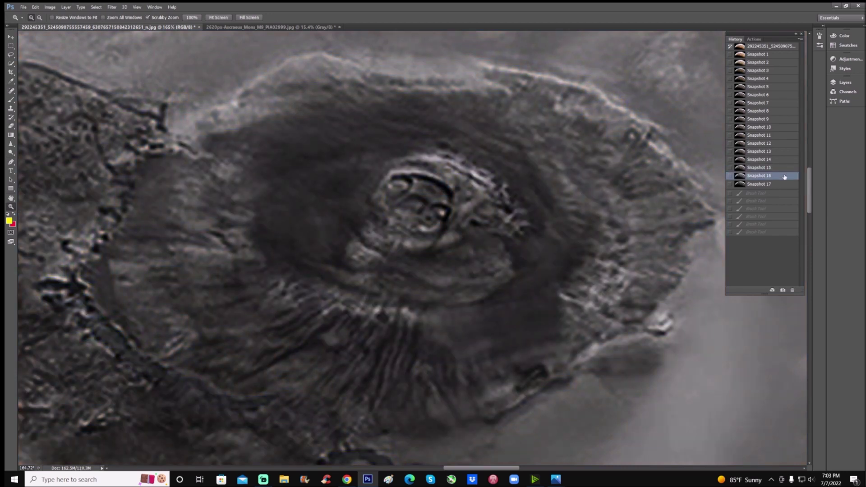
pyautogui.click(783, 186)
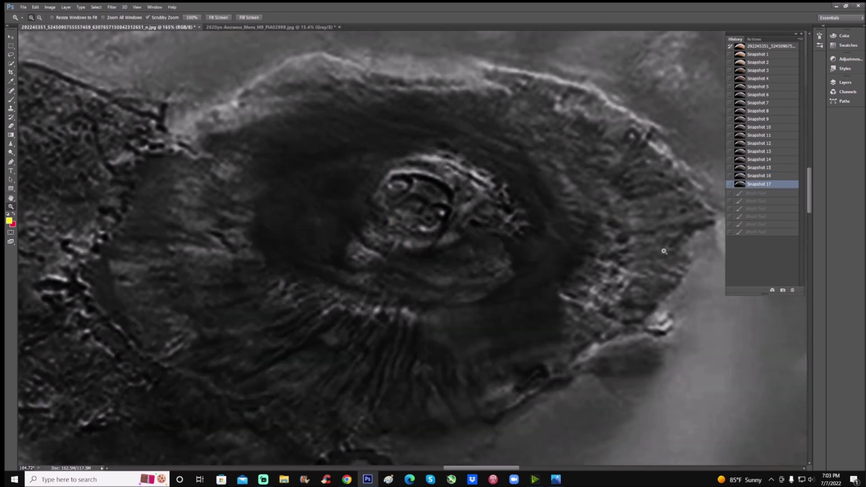
pyautogui.scroll(-1, 548, 319)
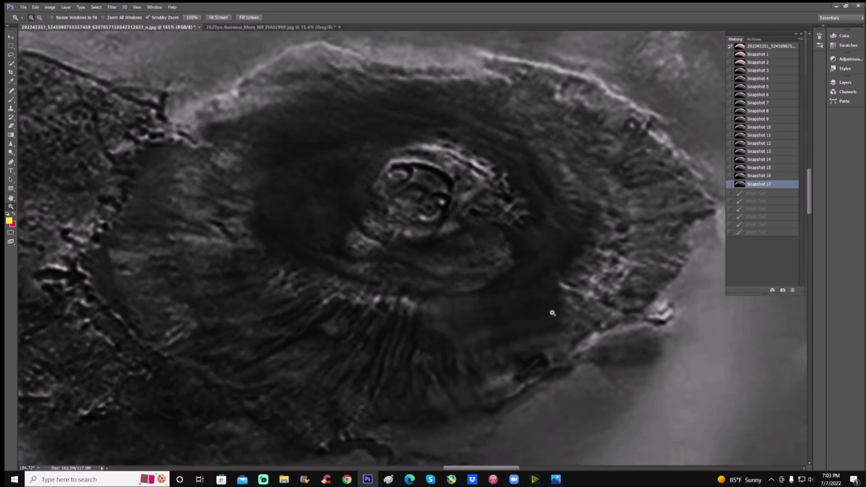
pyautogui.moveTo(496, 468)
pyautogui.mouseDown()
pyautogui.moveTo(490, 464)
pyautogui.moveTo(499, 468)
pyautogui.mouseUp()
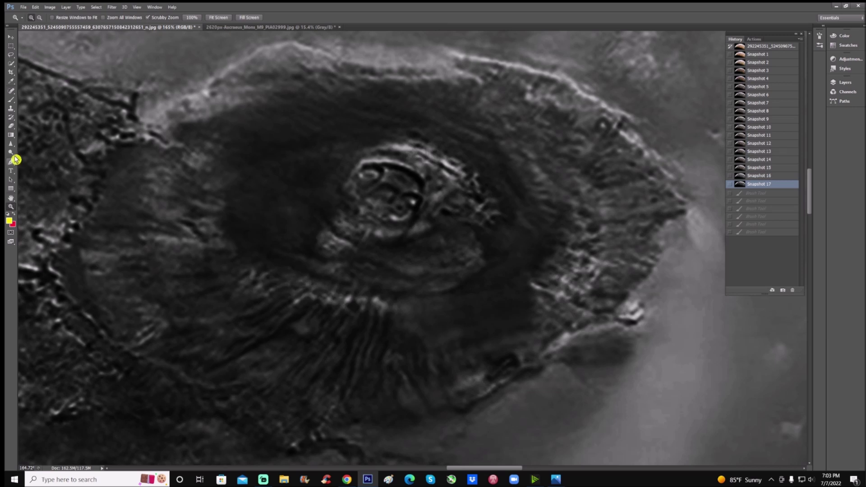
pyautogui.press('b')
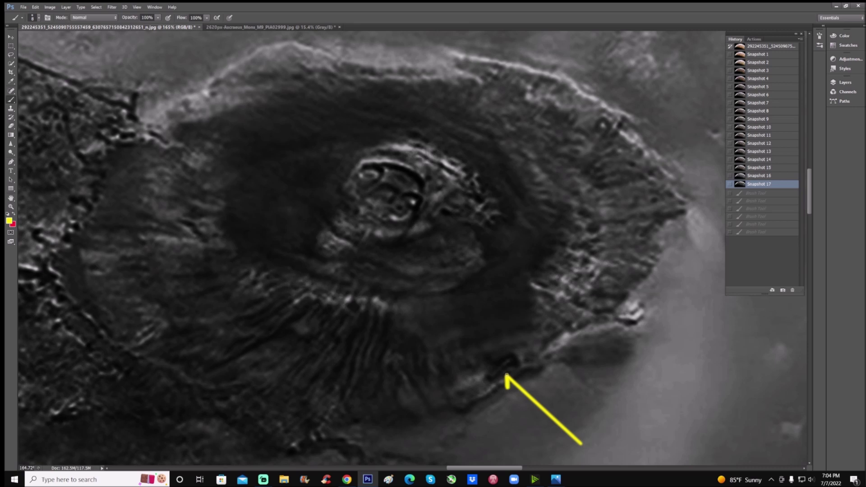
# - Draw a yellow arrow at the volcano's lower edge, then revert through Snapshots 17, 16 and 1
pyautogui.moveTo(514, 374); pyautogui.dragTo(522, 374)
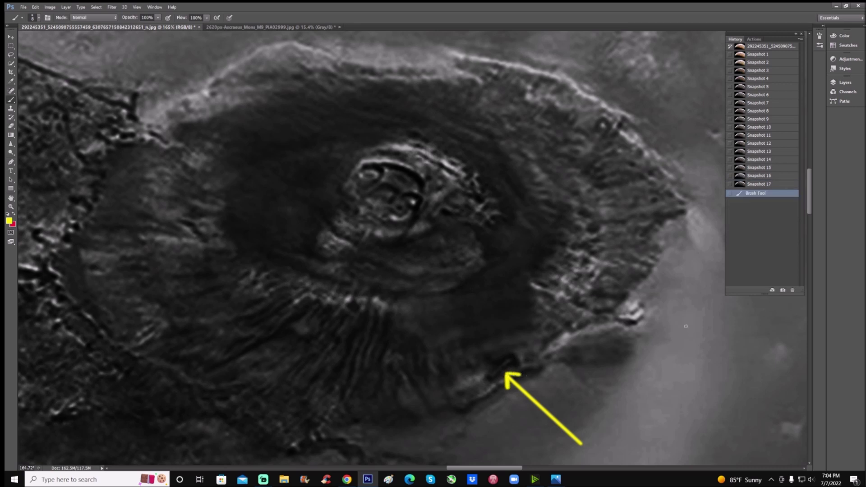
pyautogui.click(772, 185)
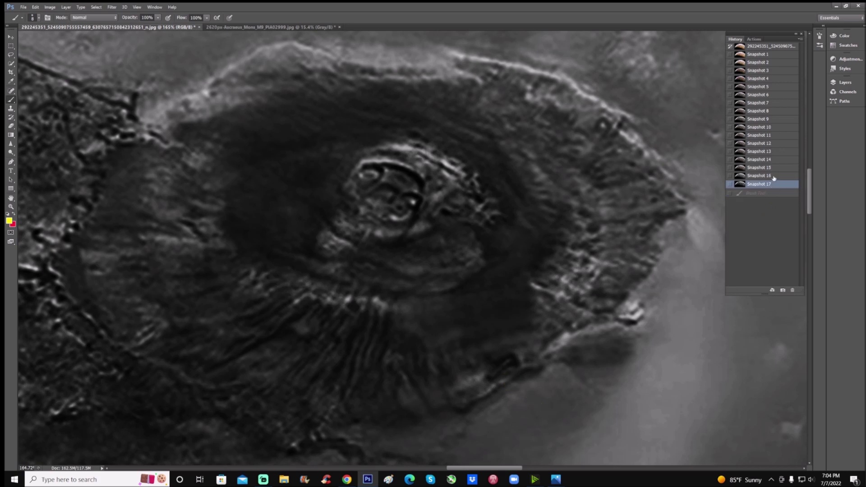
pyautogui.click(773, 176)
pyautogui.click(767, 55)
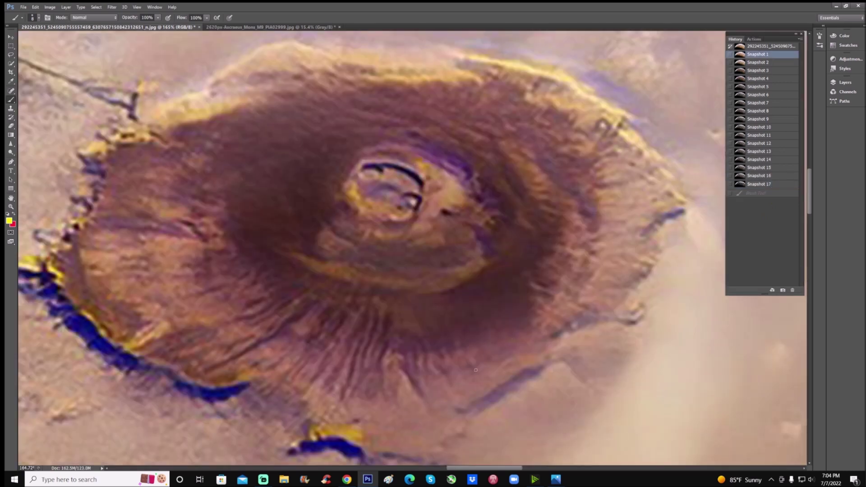
# - Outline a small lower-flank feature in yellow, then clear it and switch to Snapshot 15
pyautogui.moveTo(475, 370)
pyautogui.mouseDown()
pyautogui.moveTo(503, 344)
pyautogui.moveTo(478, 374)
pyautogui.mouseUp()
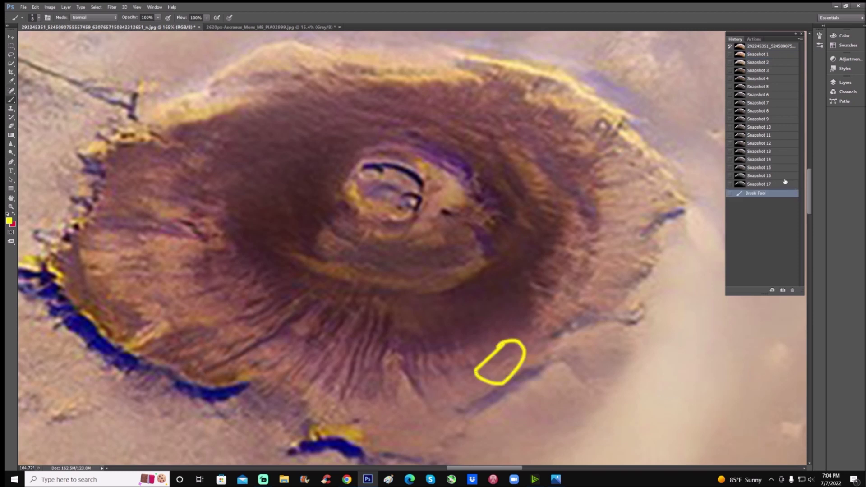
pyautogui.click(787, 184)
pyautogui.click(787, 169)
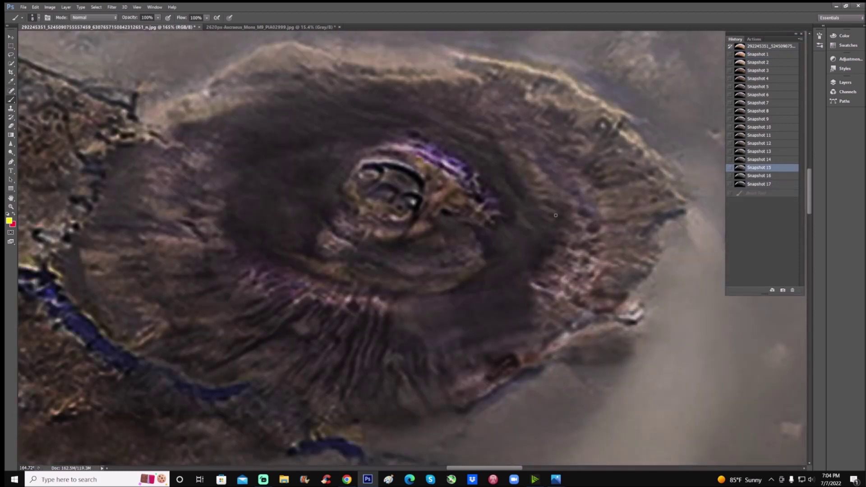
# - Move to the Mars horizon area and compare it in Snapshot 3 and Snapshot 15
pyautogui.moveTo(491, 468); pyautogui.dragTo(439, 468)
pyautogui.scroll(5, 460, 281)
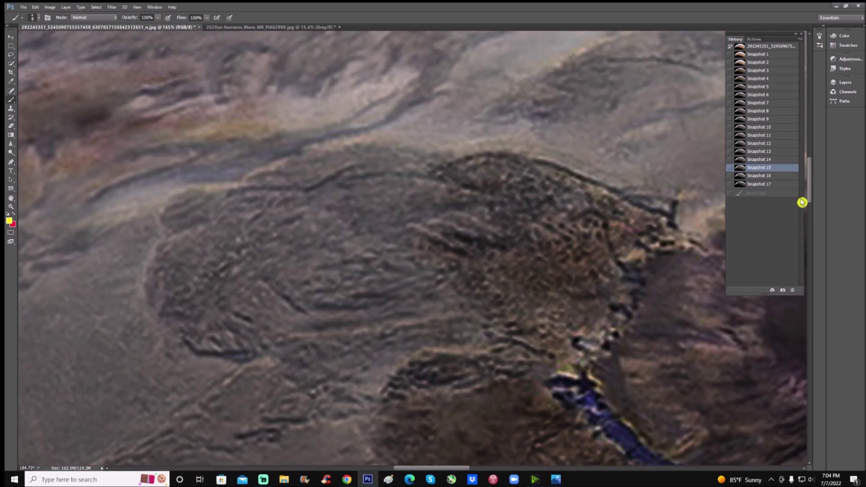
pyautogui.moveTo(812, 191); pyautogui.dragTo(812, 178)
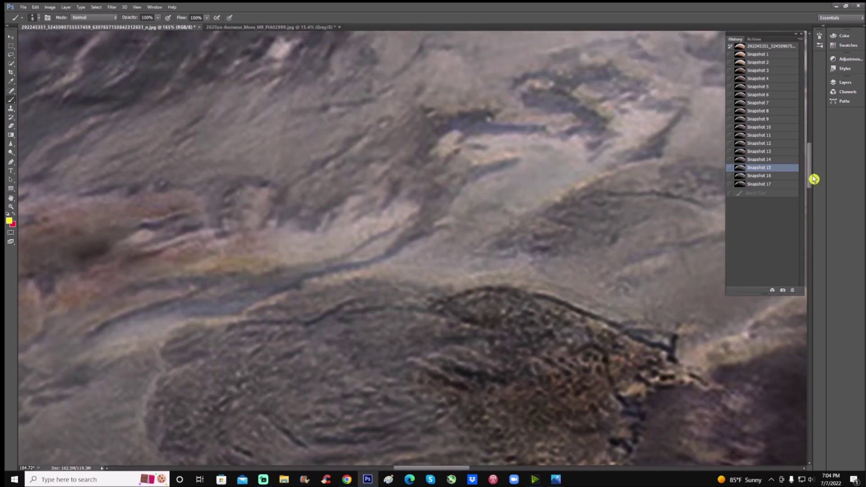
pyautogui.click(781, 70)
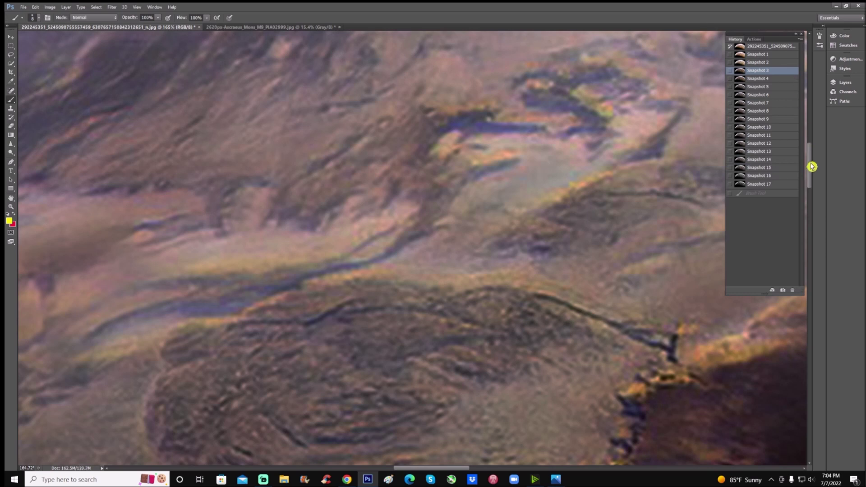
pyautogui.moveTo(812, 166); pyautogui.dragTo(813, 125)
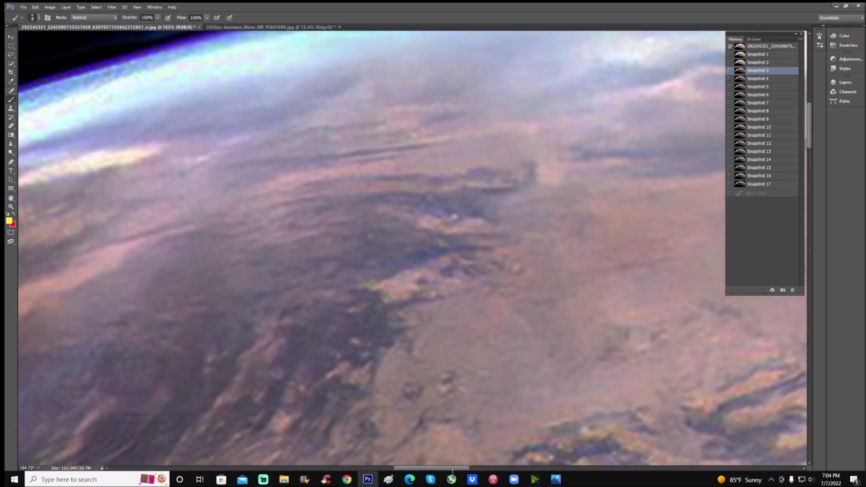
pyautogui.moveTo(453, 471); pyautogui.dragTo(437, 471)
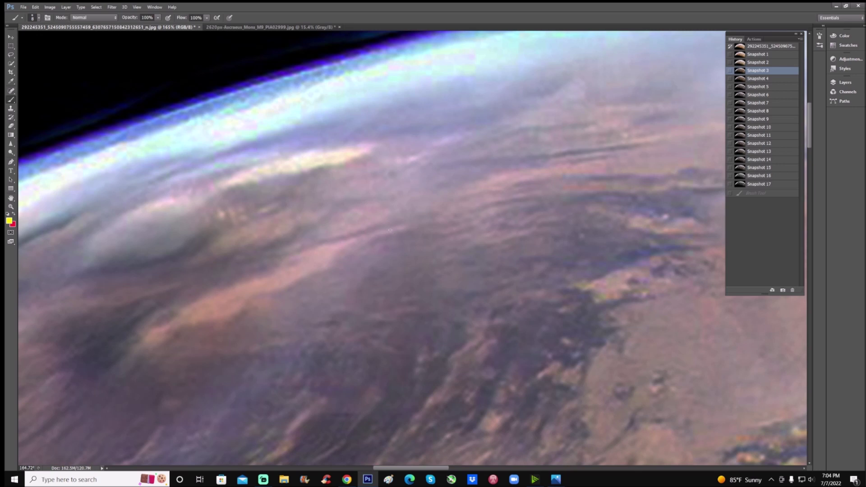
pyautogui.click(775, 168)
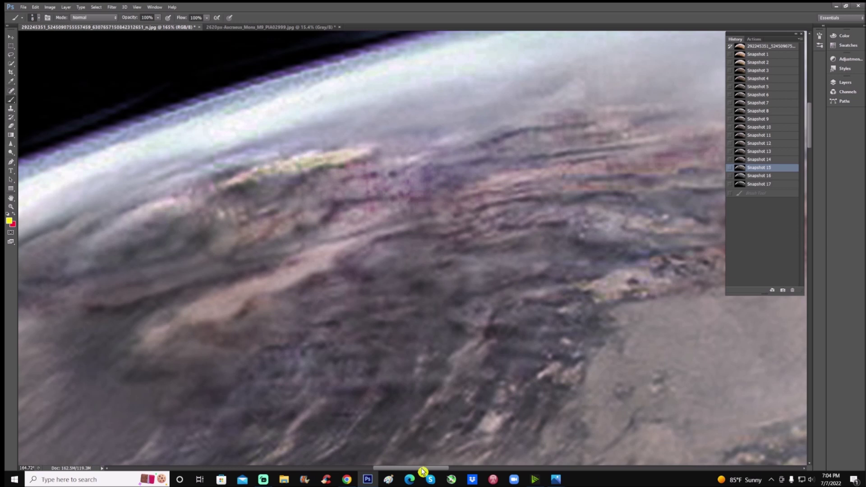
pyautogui.moveTo(424, 470); pyautogui.dragTo(433, 469)
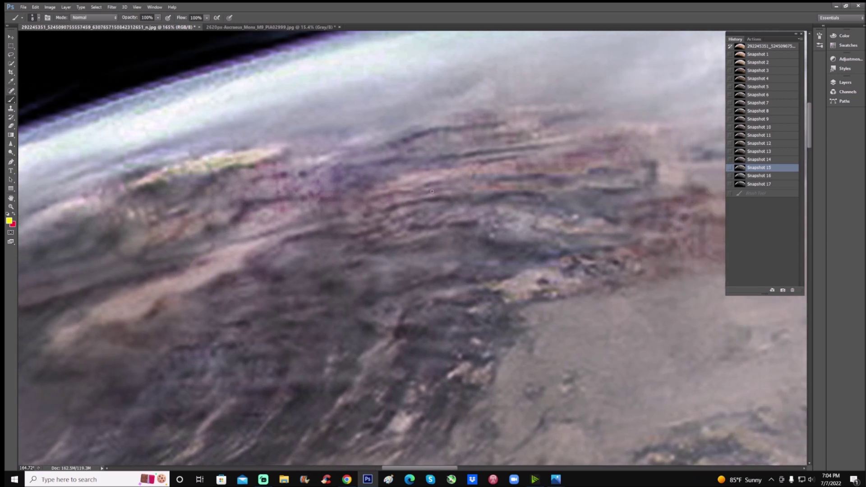
# - Outline a terrain band and circle the bright spot in yellow, reverting via Snapshot 1, finally Snapshot 17
pyautogui.moveTo(430, 191)
pyautogui.mouseDown()
pyautogui.moveTo(370, 209)
pyautogui.moveTo(370, 241)
pyautogui.moveTo(450, 238)
pyautogui.moveTo(506, 255)
pyautogui.moveTo(625, 247)
pyautogui.moveTo(646, 230)
pyautogui.moveTo(621, 206)
pyautogui.moveTo(501, 193)
pyautogui.mouseUp()
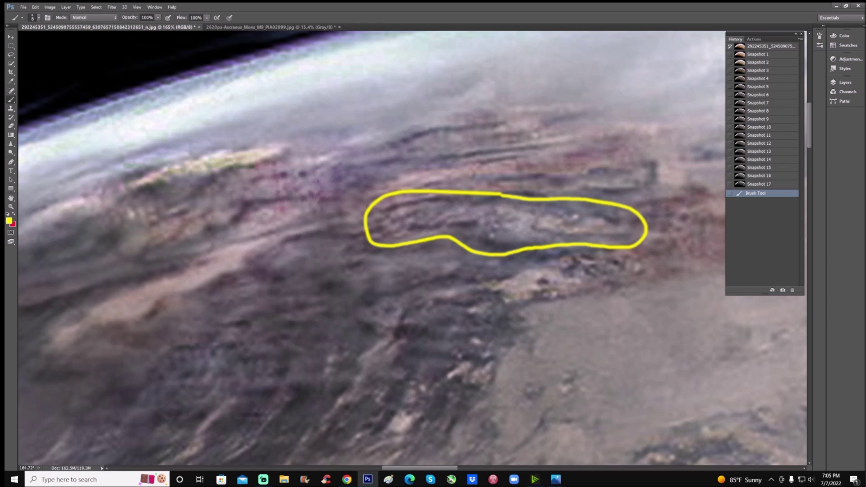
pyautogui.moveTo(162, 168)
pyautogui.mouseDown()
pyautogui.moveTo(121, 164)
pyautogui.moveTo(102, 191)
pyautogui.moveTo(105, 223)
pyautogui.moveTo(125, 247)
pyautogui.moveTo(158, 252)
pyautogui.moveTo(198, 231)
pyautogui.moveTo(209, 201)
pyautogui.moveTo(191, 176)
pyautogui.moveTo(160, 166)
pyautogui.mouseUp()
pyautogui.click(773, 55)
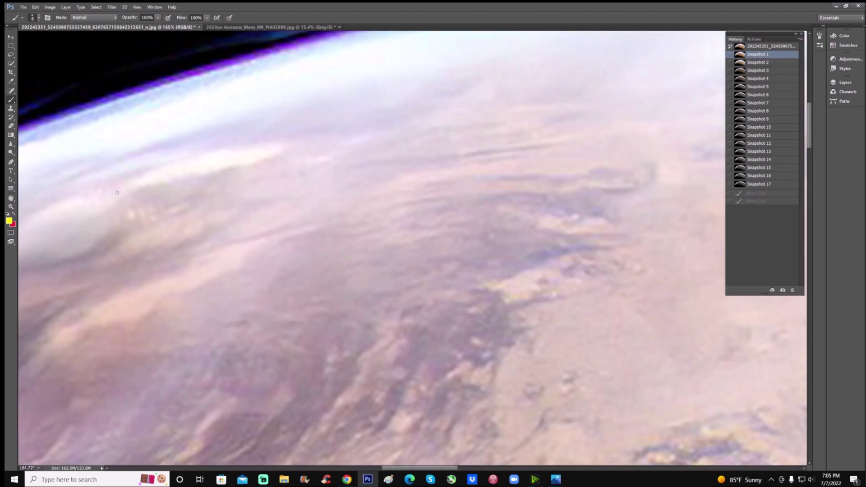
pyautogui.moveTo(113, 194)
pyautogui.mouseDown()
pyautogui.moveTo(151, 249)
pyautogui.moveTo(206, 214)
pyautogui.moveTo(180, 187)
pyautogui.mouseUp()
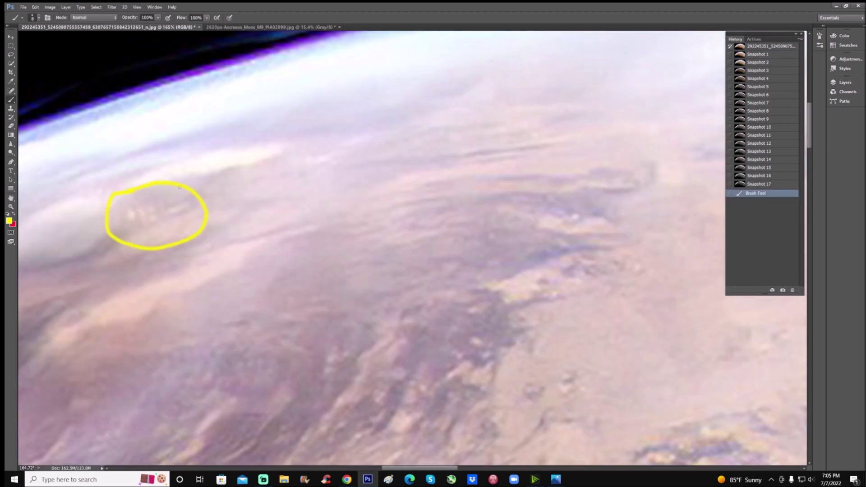
pyautogui.click(765, 184)
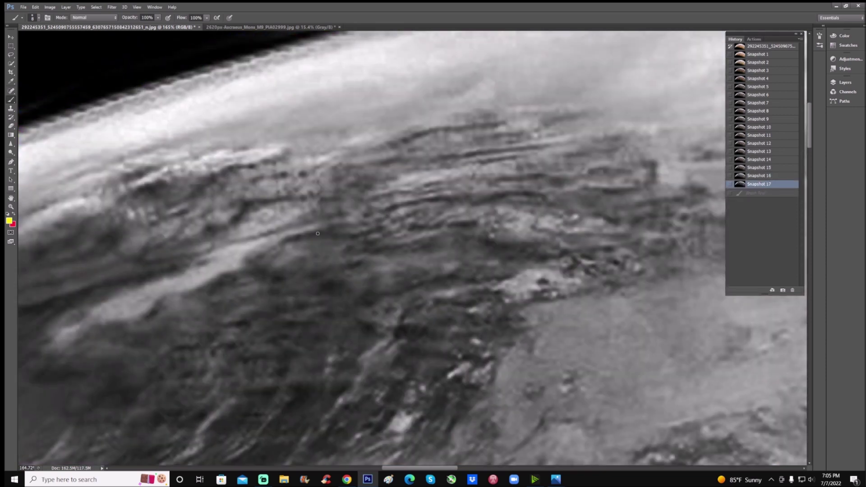
# - Zoom to 200% and brush a yellow ellipse around the dark patch north of Olympus Mons
pyautogui.press('z')
pyautogui.scroll(-5, 543, 403)
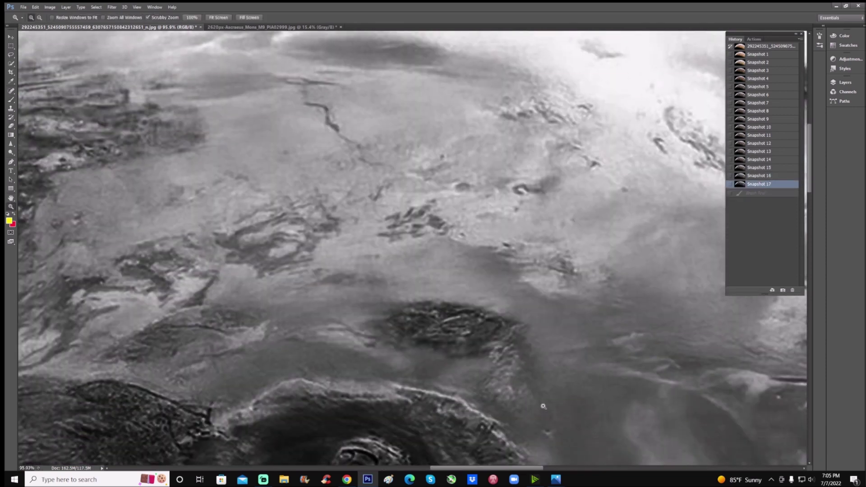
pyautogui.hotkey('ctrl', '+')
pyautogui.hotkey('ctrl', '+')
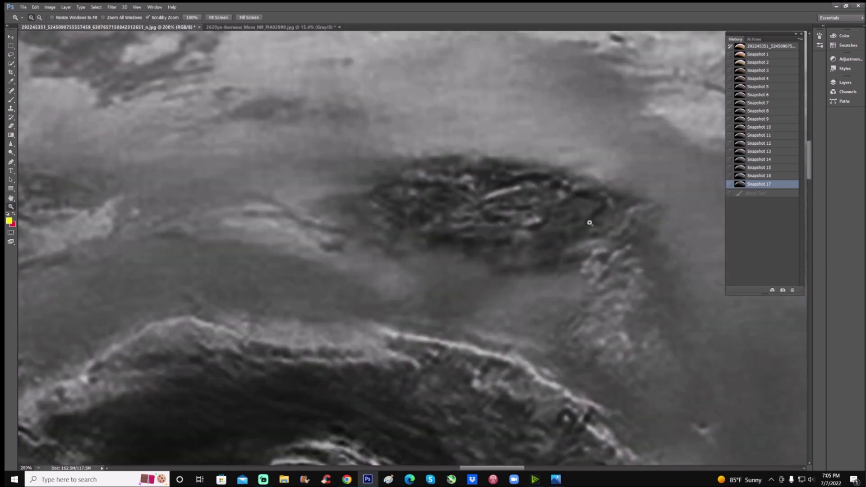
pyautogui.click(12, 100)
pyautogui.moveTo(486, 147)
pyautogui.mouseDown()
pyautogui.moveTo(430, 147)
pyautogui.moveTo(367, 183)
pyautogui.moveTo(674, 239)
pyautogui.moveTo(485, 148)
pyautogui.mouseUp()
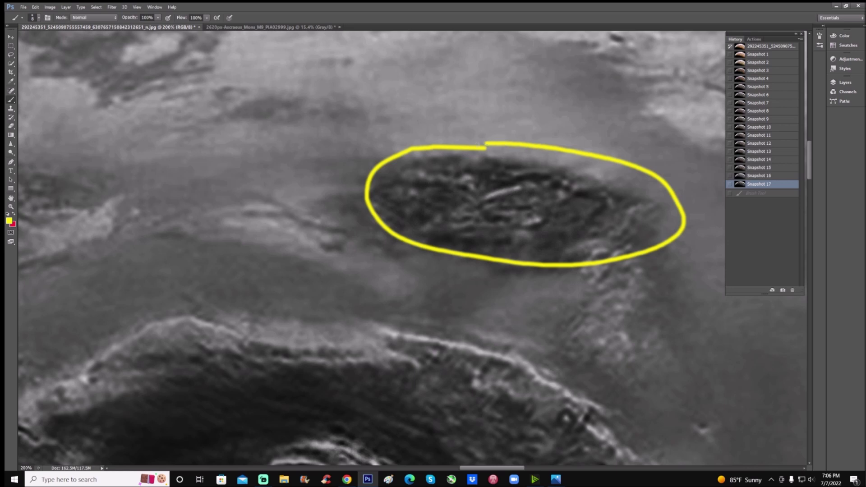
# - Zoom out to see the whole volcano, then zoom in to 200% on it
pyautogui.hotkey('ctrl', '-')
pyautogui.scroll(-2, 522, 236)
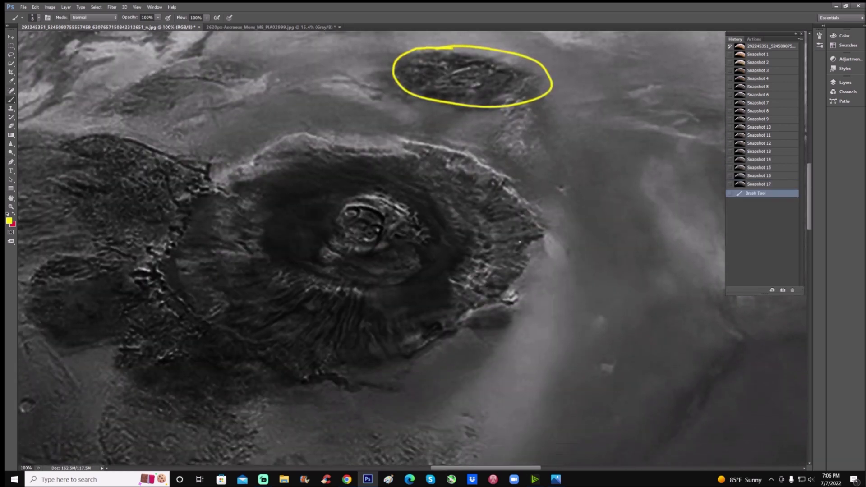
pyautogui.click(11, 206)
pyautogui.click(523, 298)
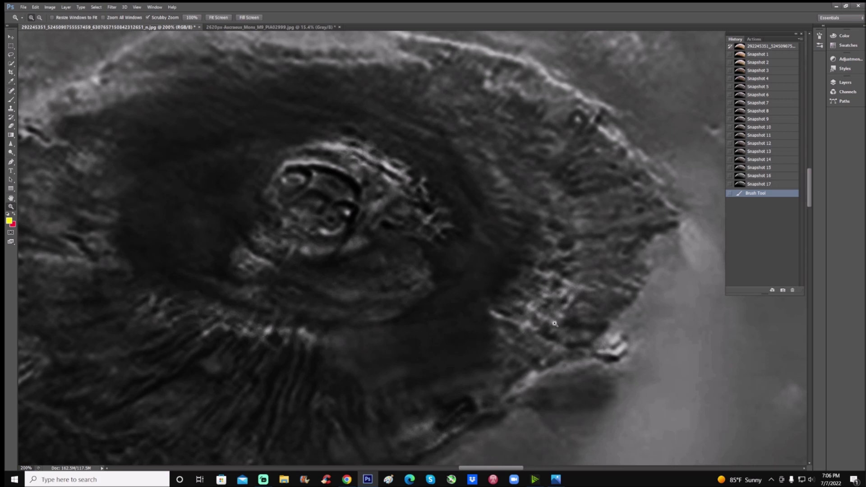
# - Brush yellow circles around the central and upper-left summit craters at 200% zoom
pyautogui.moveTo(555, 324); pyautogui.dragTo(550, 337)
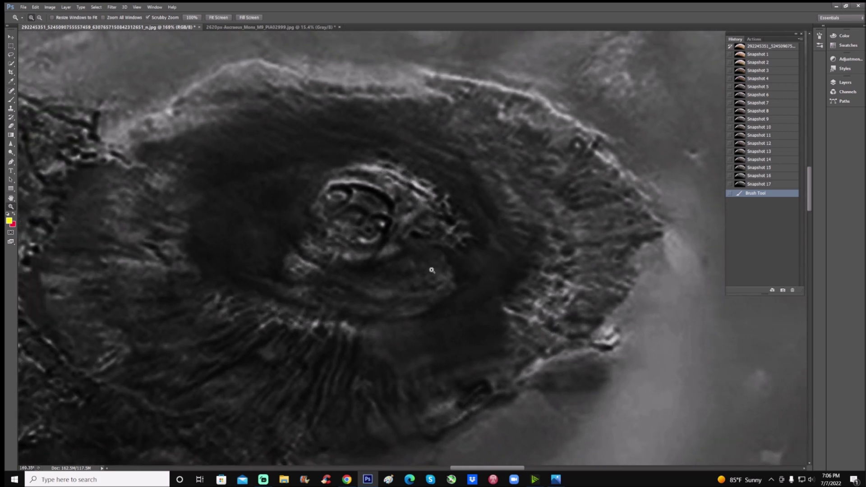
pyautogui.click(11, 100)
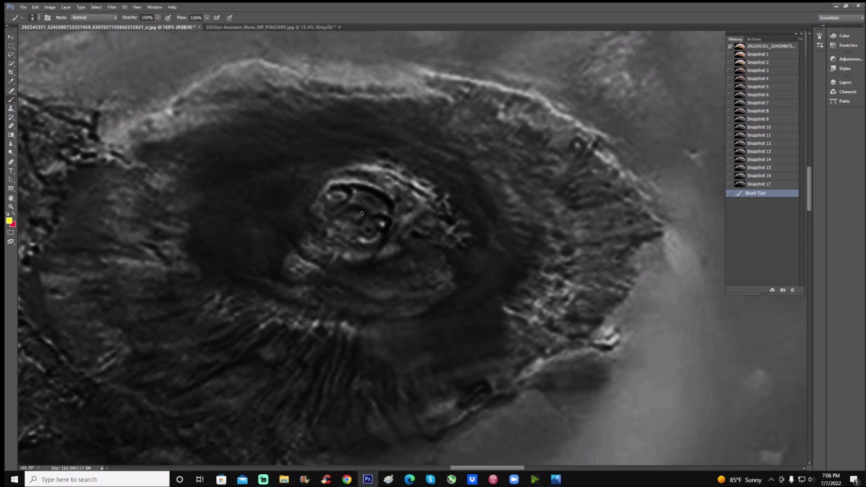
pyautogui.moveTo(370, 212)
pyautogui.mouseDown()
pyautogui.moveTo(348, 234)
pyautogui.moveTo(357, 245)
pyautogui.moveTo(382, 242)
pyautogui.moveTo(388, 229)
pyautogui.moveTo(369, 208)
pyautogui.mouseUp()
pyautogui.hscroll(-3, 457, 455)
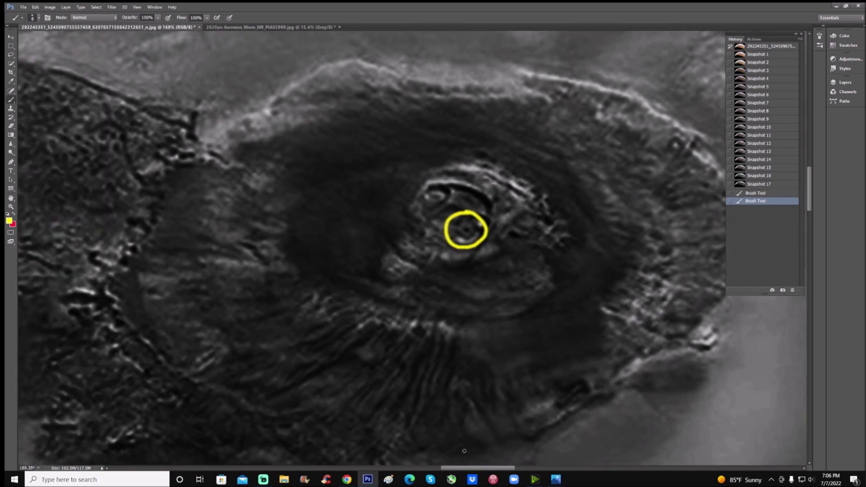
pyautogui.scroll(2, 478, 406)
pyautogui.hotkey('ctrl', '+')
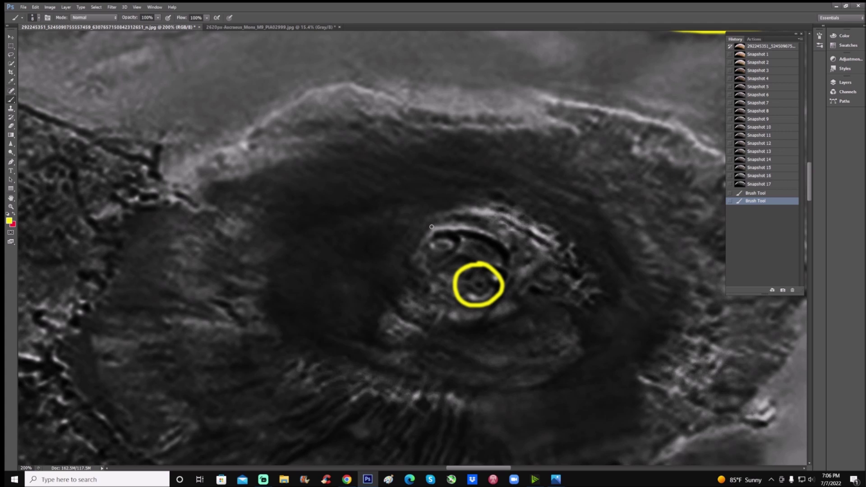
pyautogui.moveTo(432, 227)
pyautogui.mouseDown()
pyautogui.moveTo(418, 245)
pyautogui.moveTo(428, 258)
pyautogui.moveTo(448, 261)
pyautogui.moveTo(452, 227)
pyautogui.mouseUp()
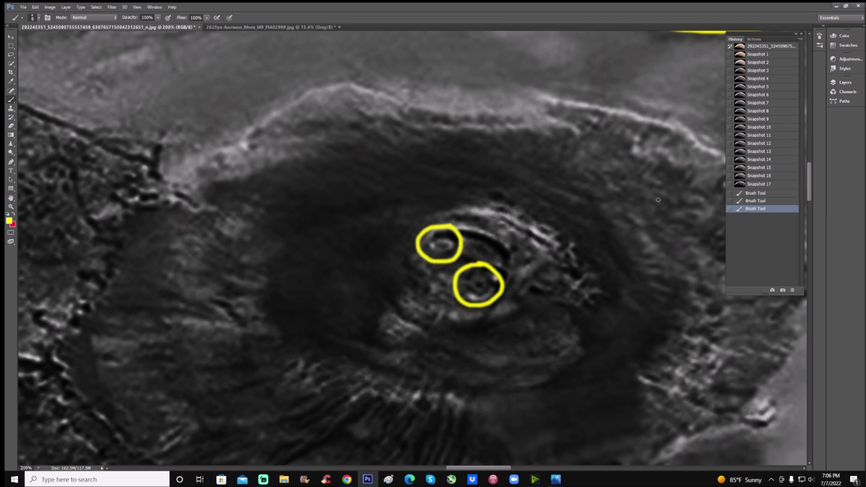
# - Compare Snapshots 16 and 17, settle on Snapshot 16, and zoom out to the whole volcano
pyautogui.click(755, 177)
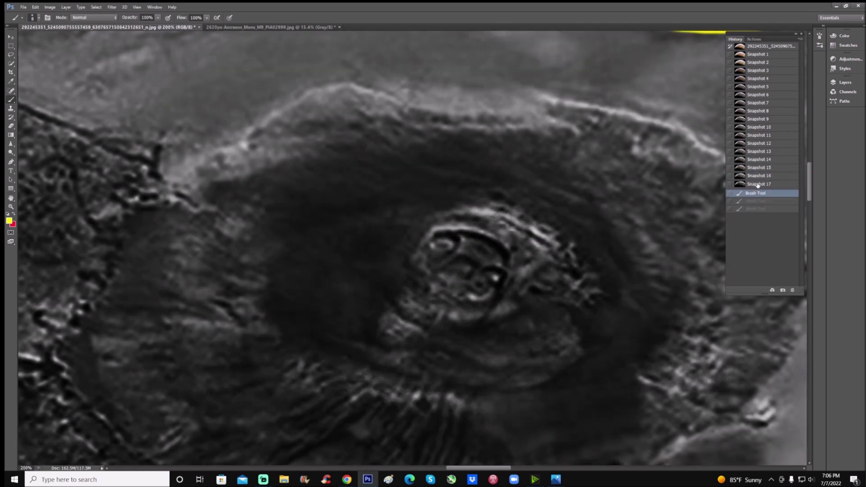
pyautogui.click(758, 184)
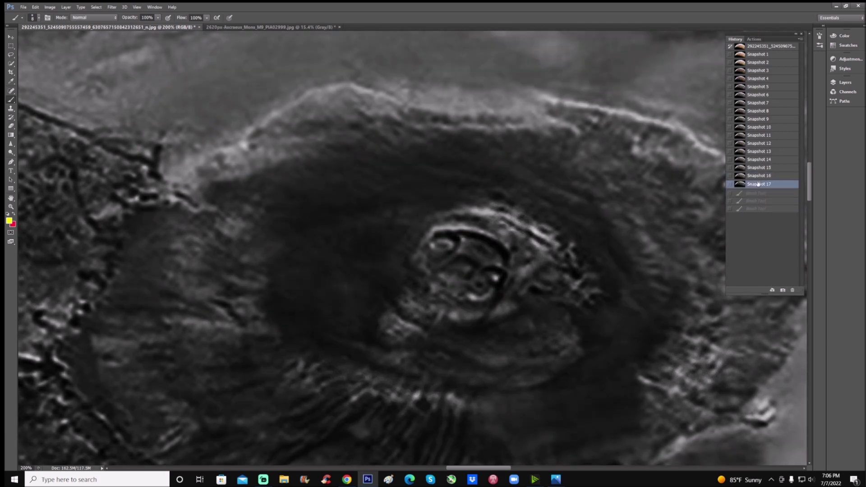
pyautogui.click(759, 178)
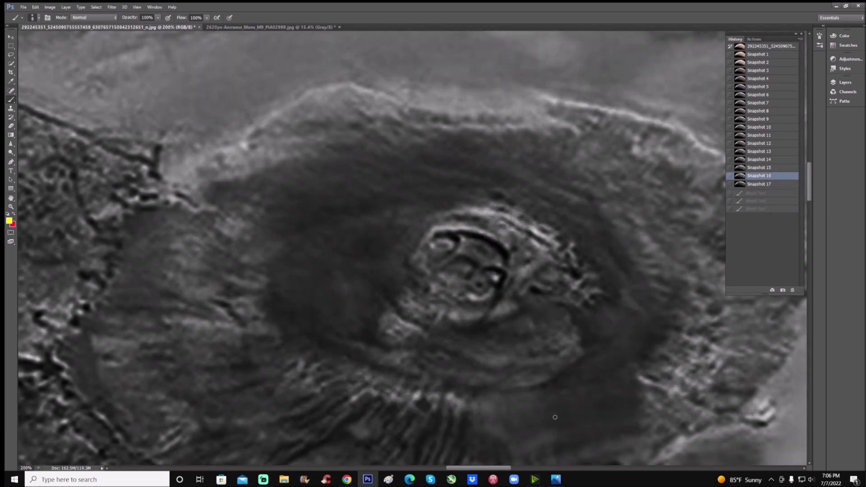
pyautogui.hscroll(5, 509, 438)
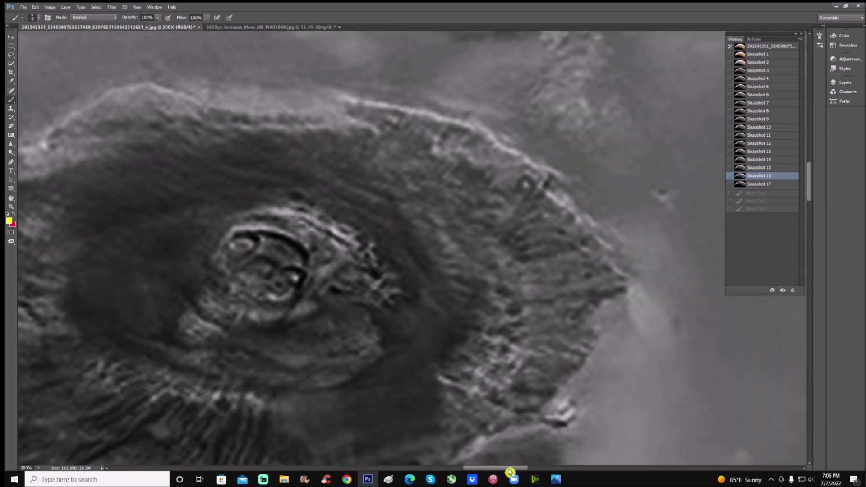
pyautogui.click(12, 207)
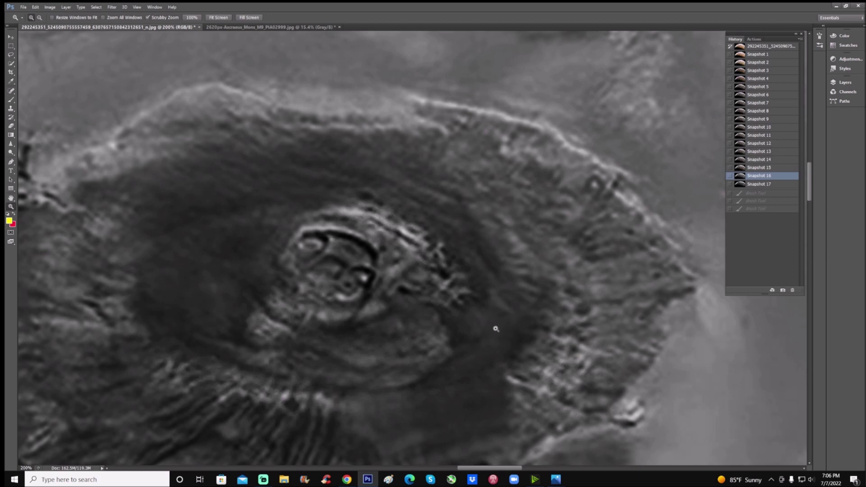
pyautogui.moveTo(494, 329); pyautogui.dragTo(530, 296)
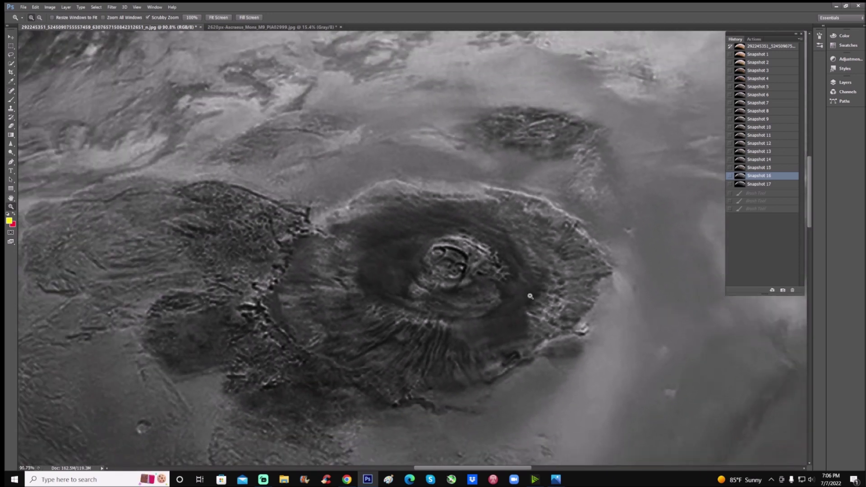
# - View the Ascraeus_Mons_M9_PIA02999.jpg page in Chrome, then return to Photoshop
pyautogui.click(381, 436)
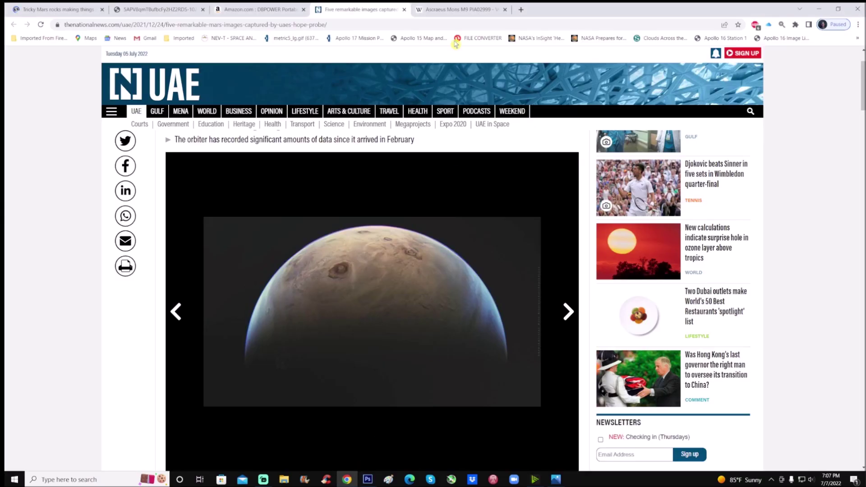
pyautogui.click(463, 8)
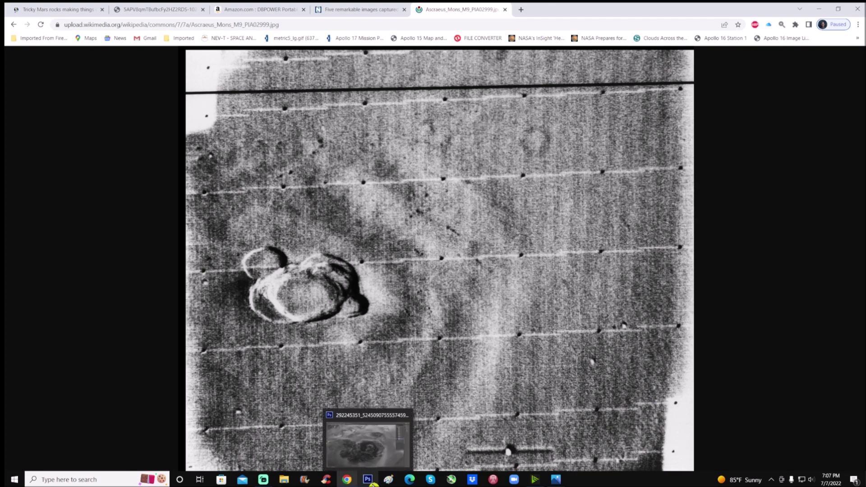
pyautogui.click(378, 481)
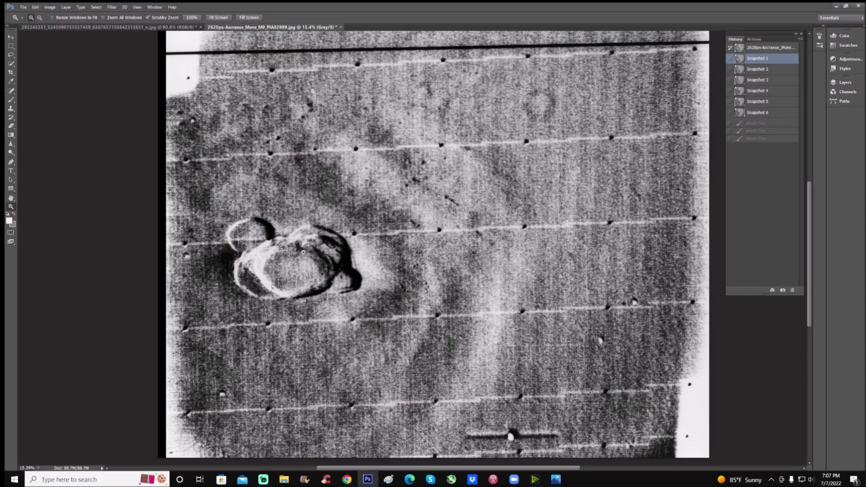
# - Zoom into the caldera and paint a yellow rim circle plus a yellow arrow pointing inside
pyautogui.moveTo(303, 253); pyautogui.dragTo(399, 217)
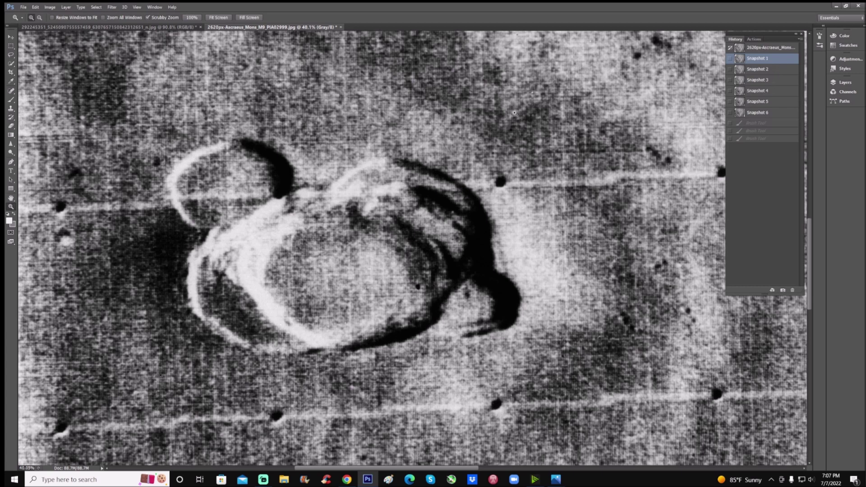
pyautogui.click(12, 100)
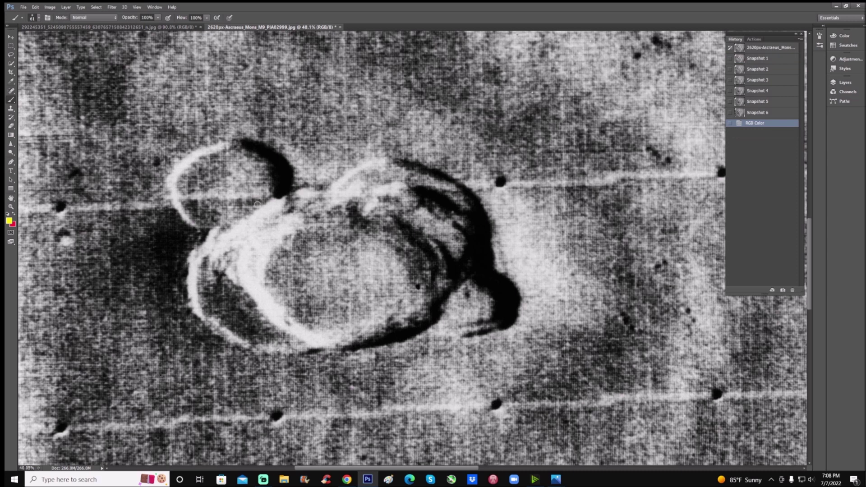
pyautogui.moveTo(271, 202)
pyautogui.mouseDown()
pyautogui.moveTo(254, 204)
pyautogui.moveTo(244, 222)
pyautogui.moveTo(289, 213)
pyautogui.moveTo(276, 202)
pyautogui.mouseUp()
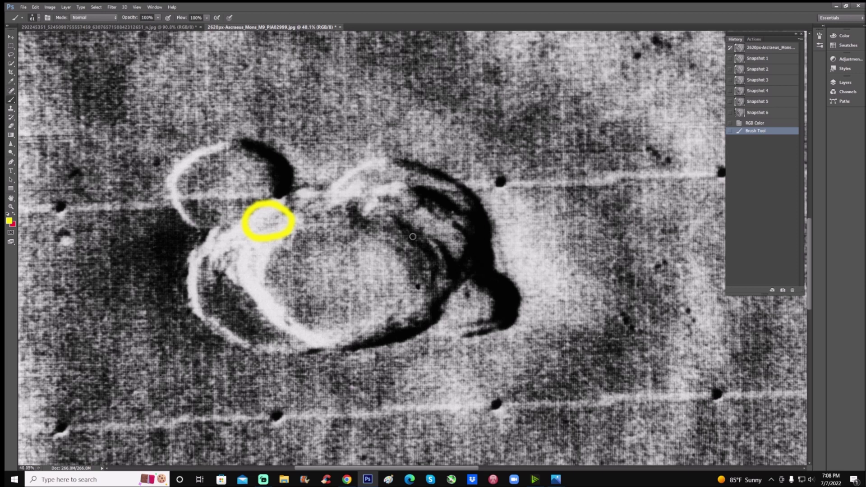
pyautogui.moveTo(413, 236)
pyautogui.mouseDown()
pyautogui.moveTo(343, 270)
pyautogui.moveTo(381, 236)
pyautogui.moveTo(417, 232)
pyautogui.moveTo(412, 243)
pyautogui.mouseUp()
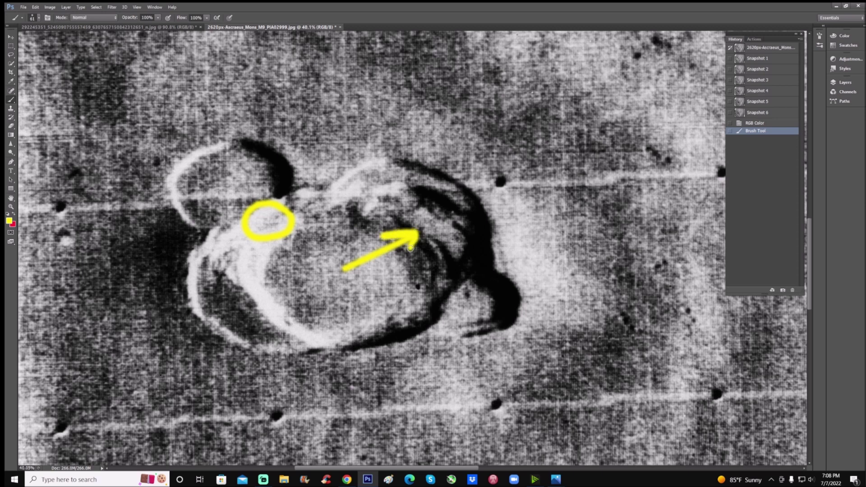
pyautogui.moveTo(411, 248); pyautogui.dragTo(411, 248)
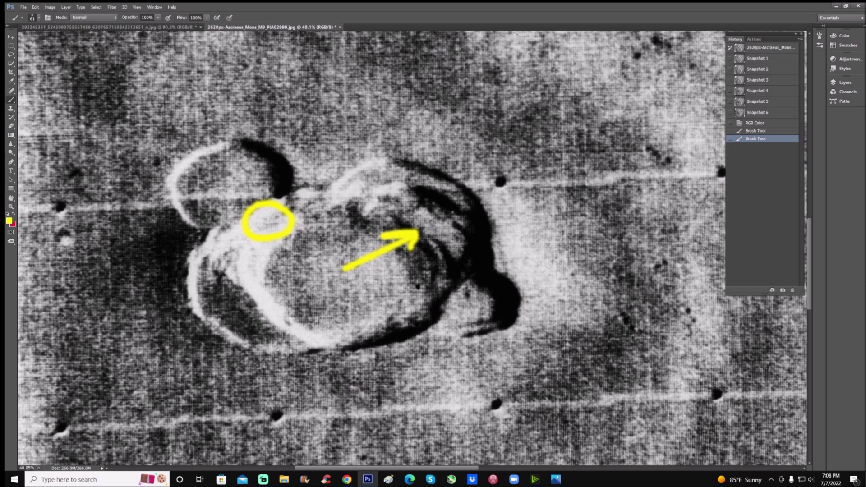
# - Compare Snapshots 1 and 2, return to Snapshot 2, and paint a circle on the crater
pyautogui.click(762, 69)
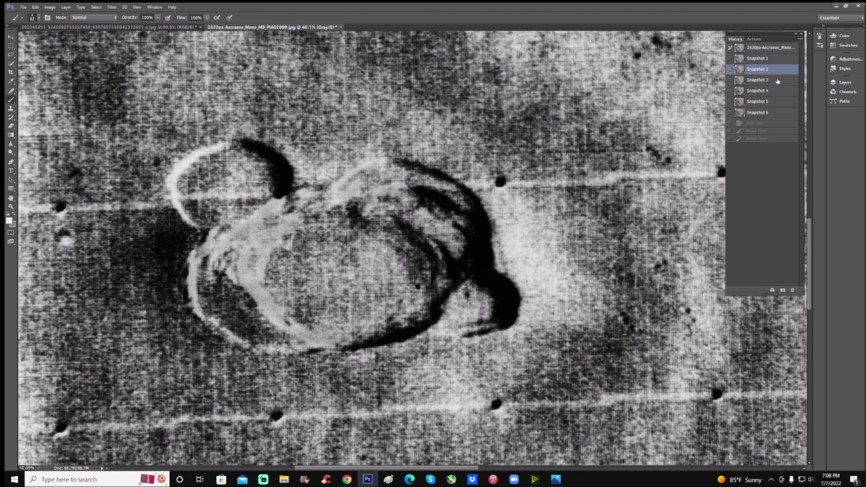
pyautogui.click(778, 63)
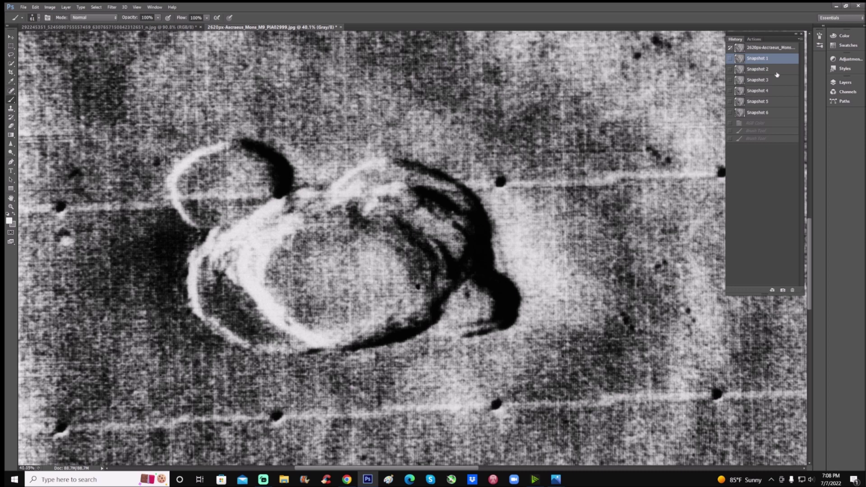
pyautogui.click(777, 71)
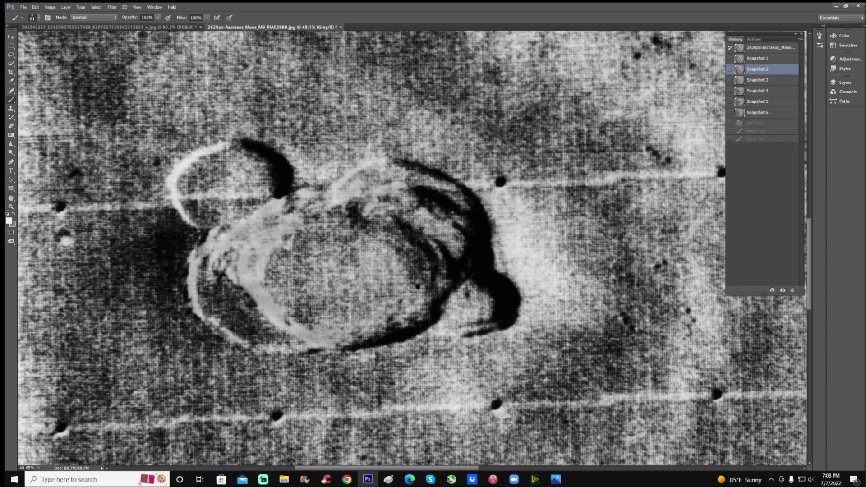
pyautogui.moveTo(277, 199)
pyautogui.mouseDown()
pyautogui.moveTo(253, 211)
pyautogui.moveTo(291, 234)
pyautogui.moveTo(276, 199)
pyautogui.mouseUp()
# - Switch through Snapshot 4 to the darker Snapshot 6, zoom to 50%, and paint a yellow rim mark
pyautogui.click(771, 92)
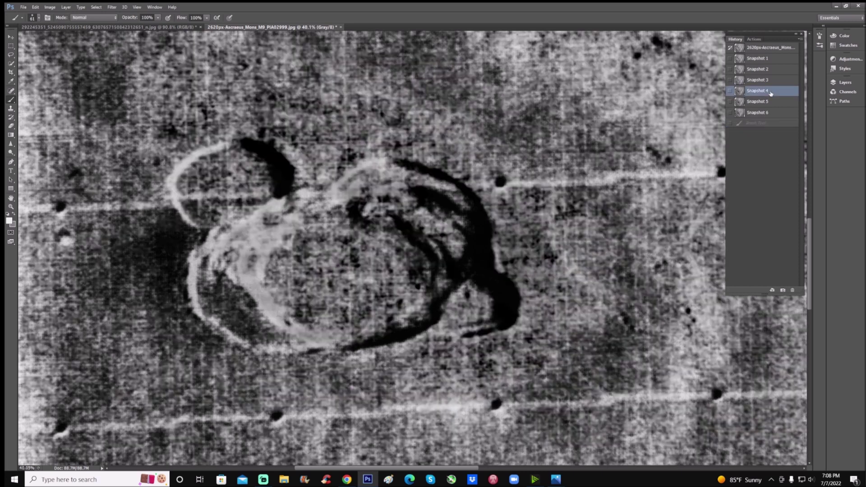
pyautogui.click(763, 112)
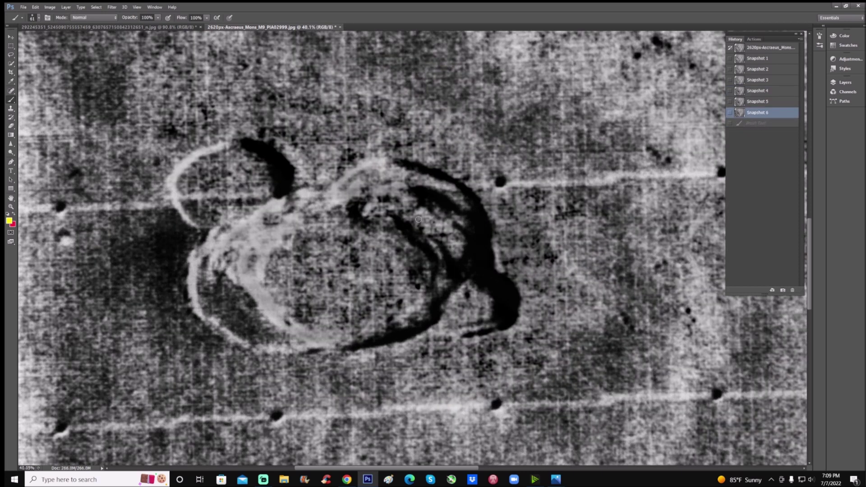
pyautogui.hotkey('ctrl', '+')
pyautogui.moveTo(237, 190)
pyautogui.mouseDown()
pyautogui.moveTo(216, 201)
pyautogui.moveTo(220, 225)
pyautogui.moveTo(269, 201)
pyautogui.moveTo(243, 188)
pyautogui.mouseUp()
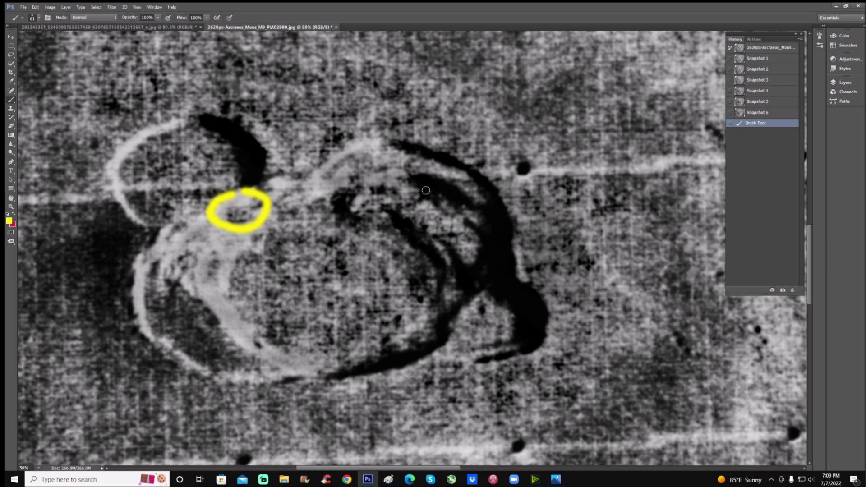
# - Paint a larger yellow loop around the central caldera pit and zoom in on it
pyautogui.moveTo(459, 207)
pyautogui.mouseDown()
pyautogui.moveTo(398, 194)
pyautogui.moveTo(414, 260)
pyautogui.moveTo(489, 216)
pyautogui.moveTo(467, 199)
pyautogui.mouseUp()
pyautogui.hotkey('ctrl', '+')
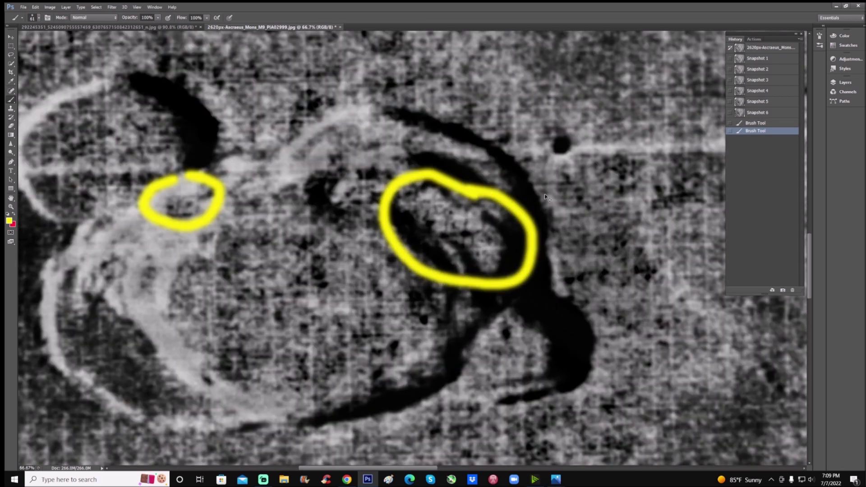
pyautogui.moveTo(432, 472); pyautogui.dragTo(448, 472)
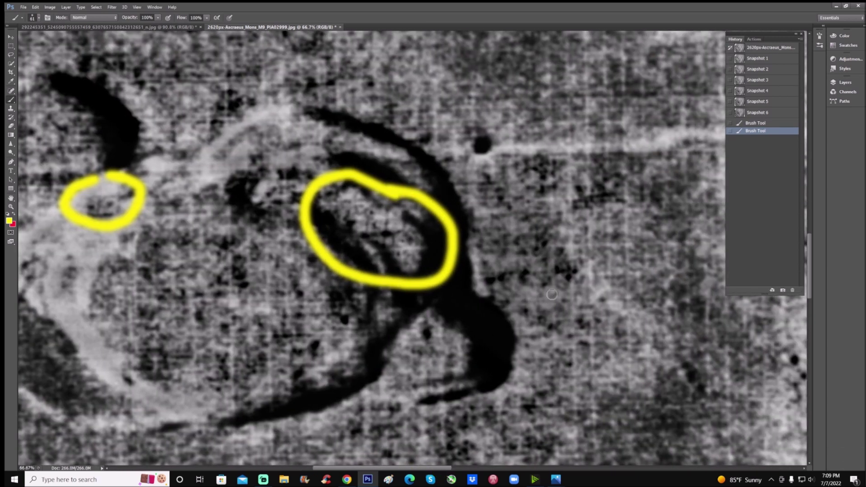
# - Compare Snapshot 6 with and without the yellow circles, then Snapshots 3 and 4
pyautogui.click(776, 113)
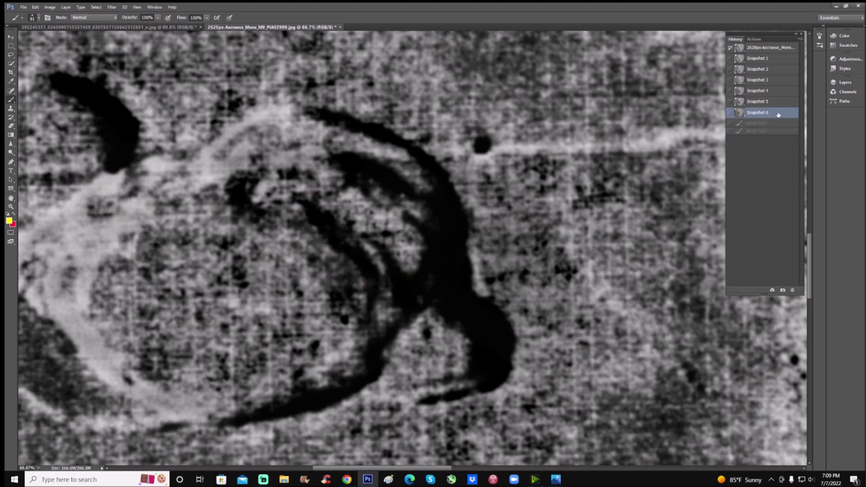
pyautogui.click(772, 130)
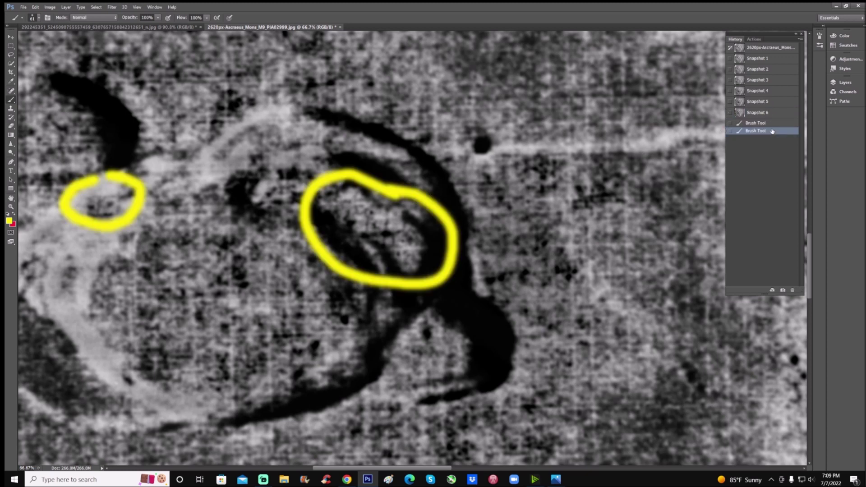
pyautogui.click(774, 122)
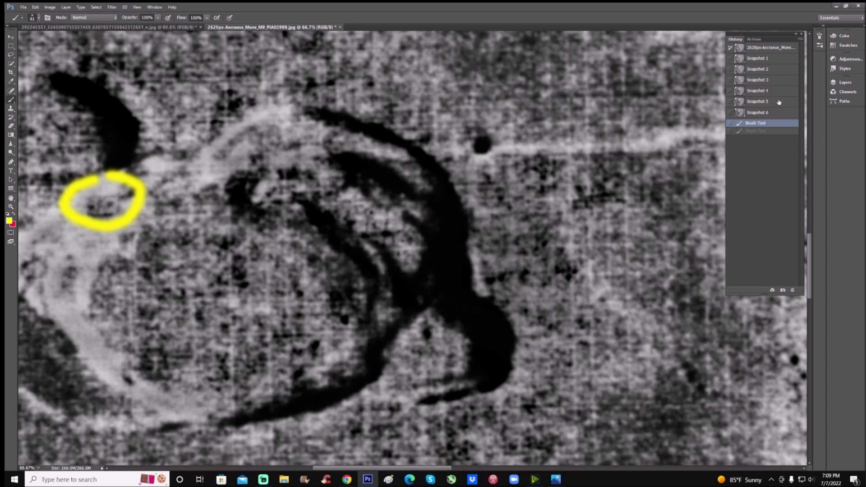
pyautogui.click(776, 80)
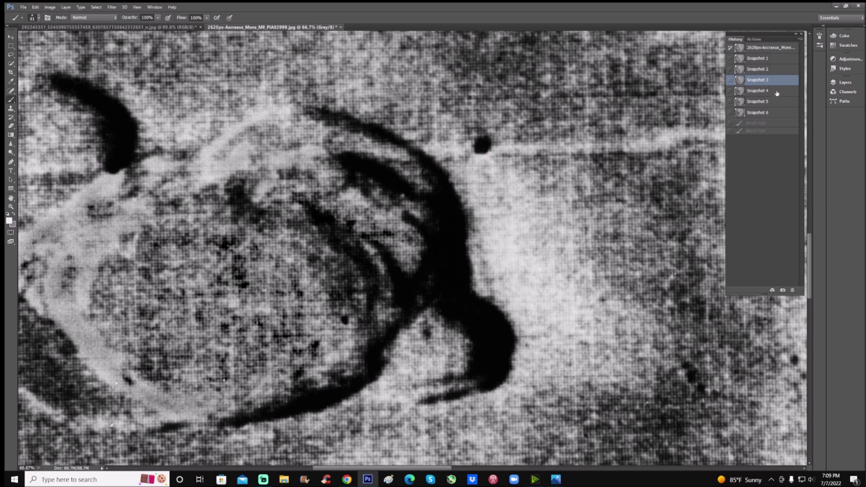
pyautogui.click(776, 93)
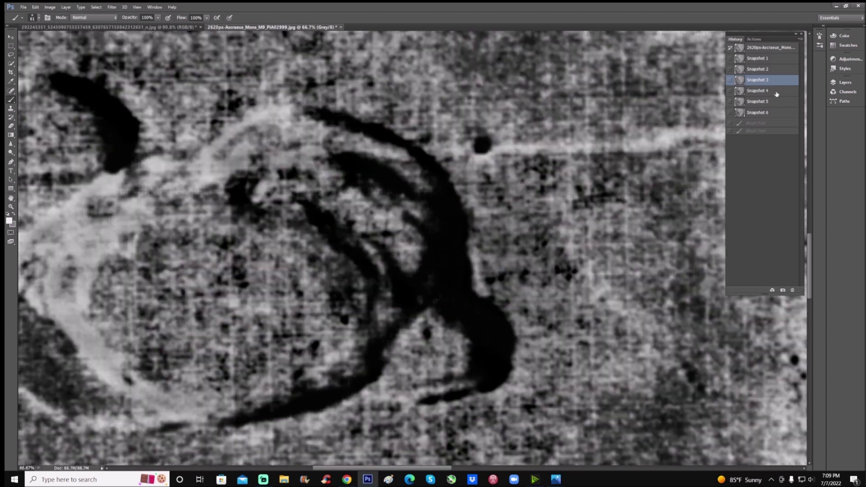
pyautogui.click(790, 78)
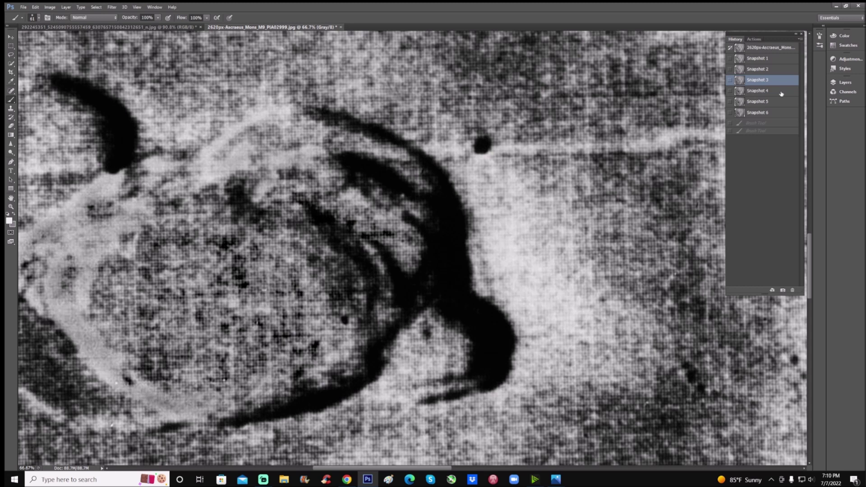
# - Compare Snapshots 4 and 5 and settle on the Snapshot 5 state, then pick the Zoom tool
pyautogui.click(767, 91)
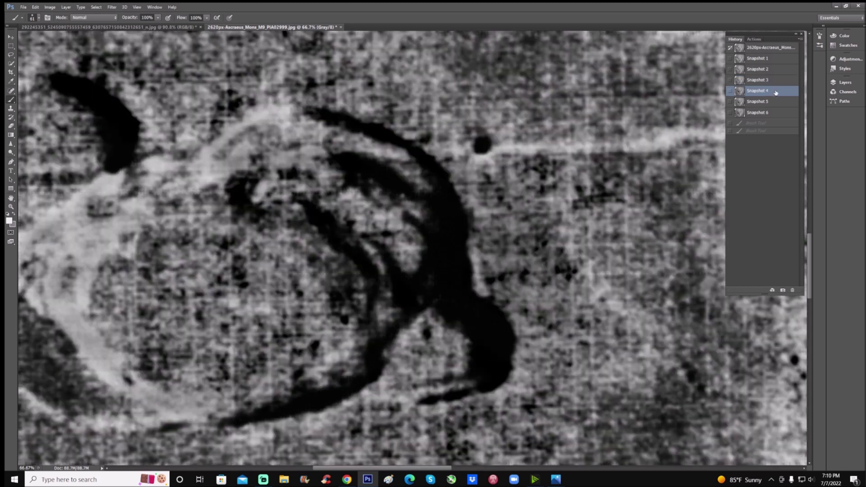
pyautogui.click(787, 140)
pyautogui.click(779, 103)
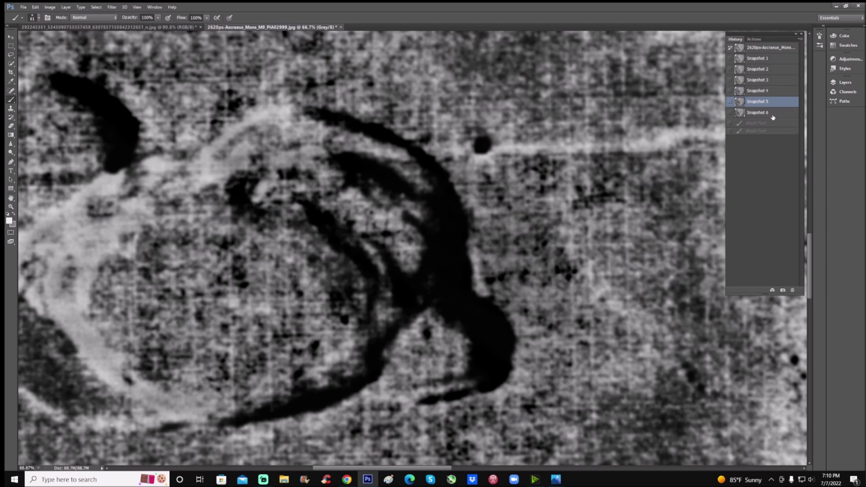
pyautogui.click(778, 92)
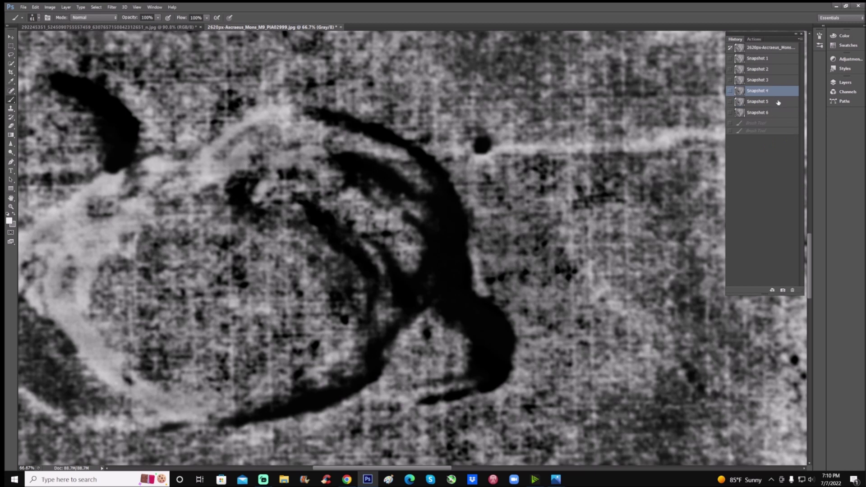
pyautogui.click(778, 103)
pyautogui.click(17, 221)
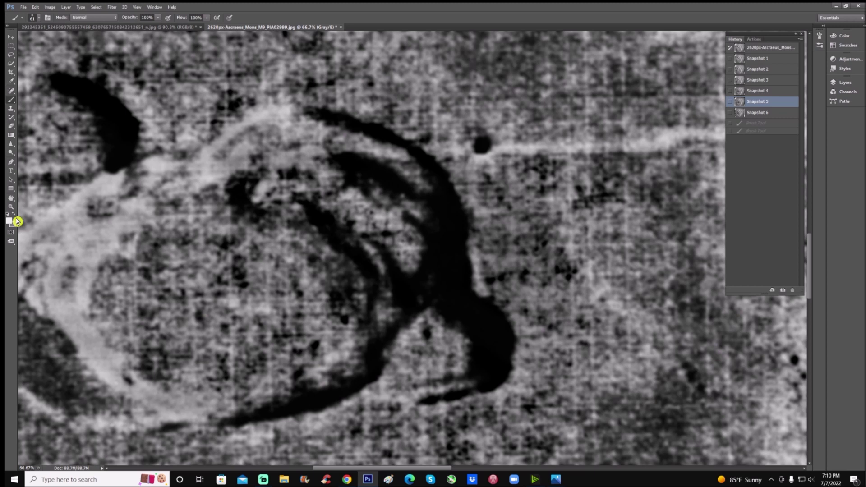
pyautogui.click(12, 207)
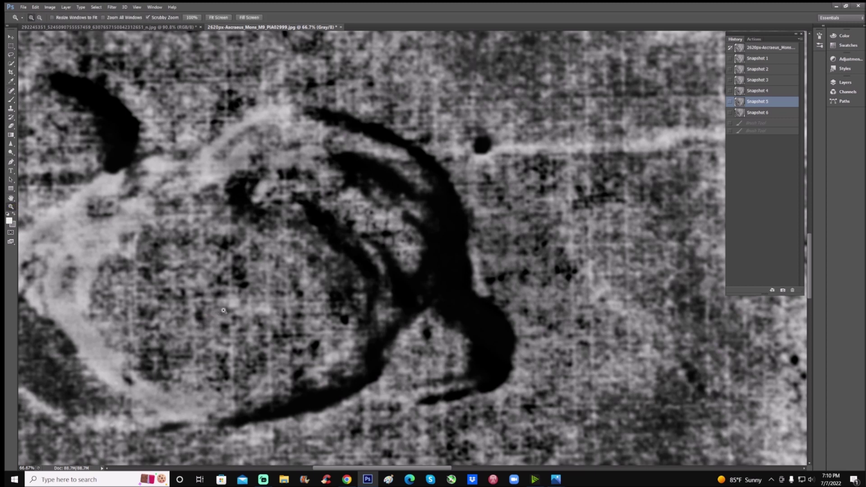
pyautogui.scroll(3, 224, 311)
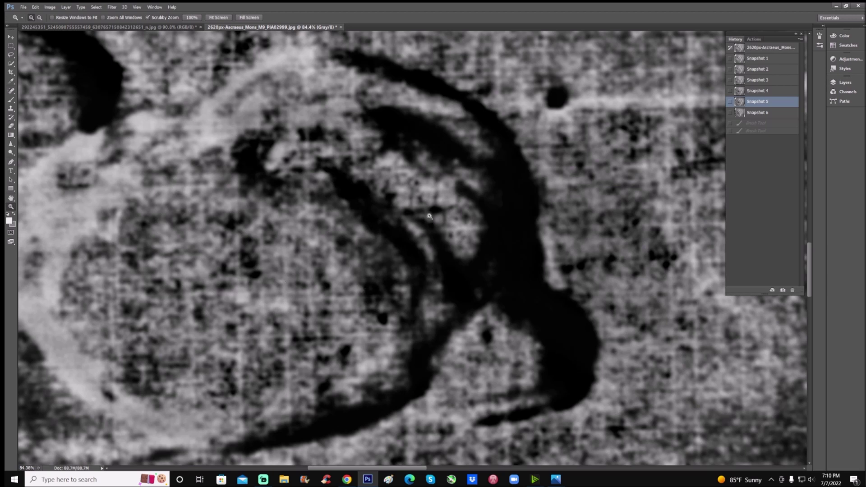
# - Briefly restore the yellow circles, then revert to Snapshot 6 and zoom out to the crater
pyautogui.click(766, 132)
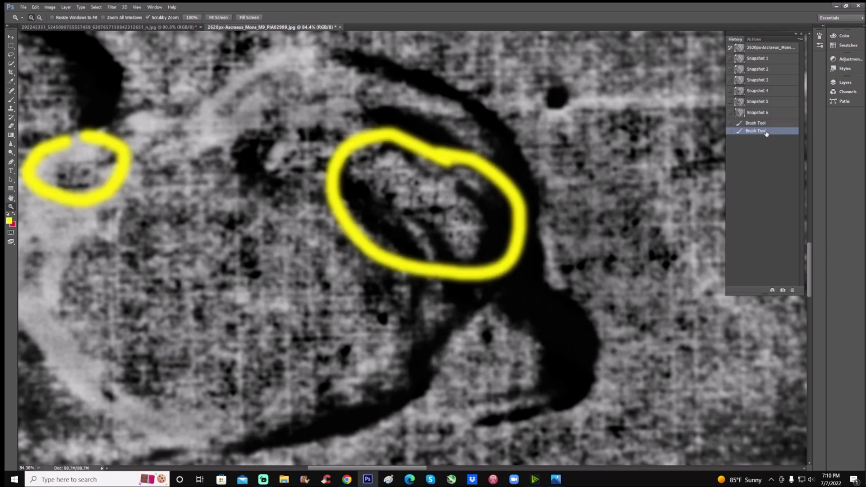
pyautogui.scroll(2, 722, 153)
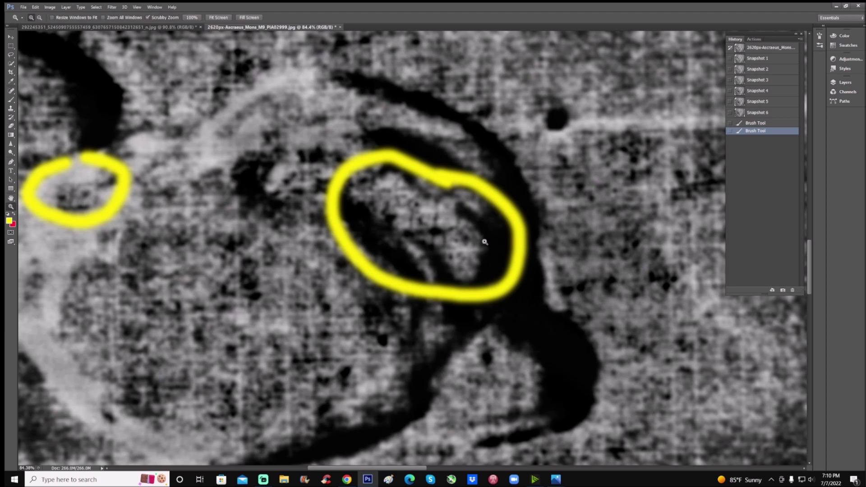
pyautogui.click(767, 114)
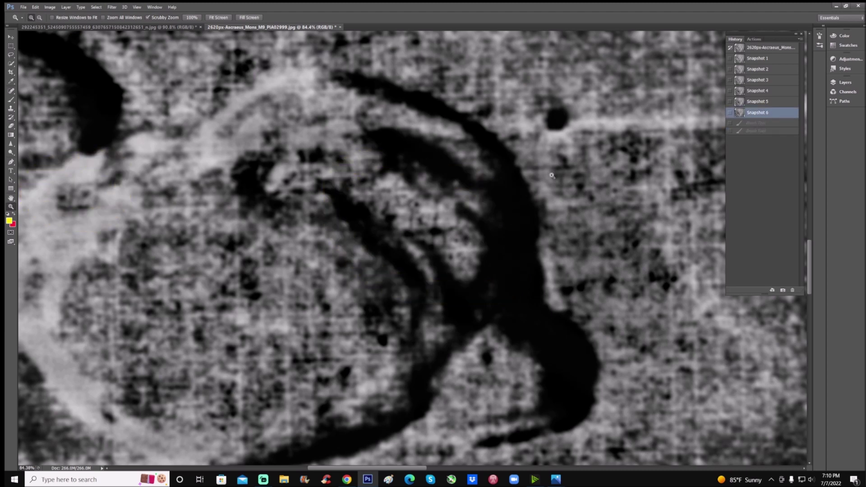
pyautogui.hotkey('ctrl', '-')
pyautogui.hotkey('ctrl', '-')
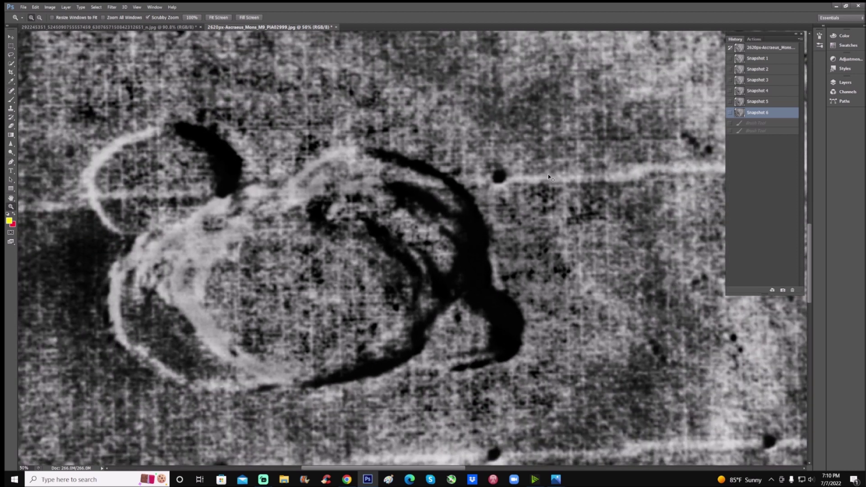
# - Switch to the Olympus Mons document and show its colourised Snapshot 15
pyautogui.click(174, 28)
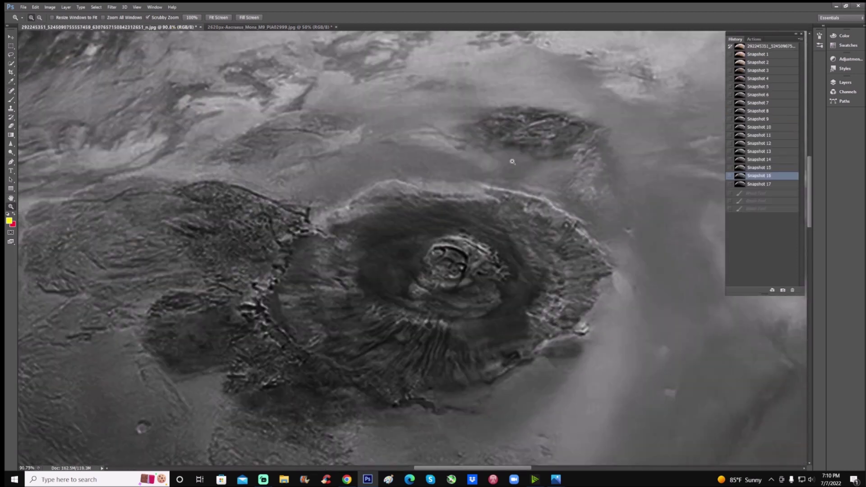
pyautogui.scroll(-1, 517, 223)
pyautogui.click(759, 167)
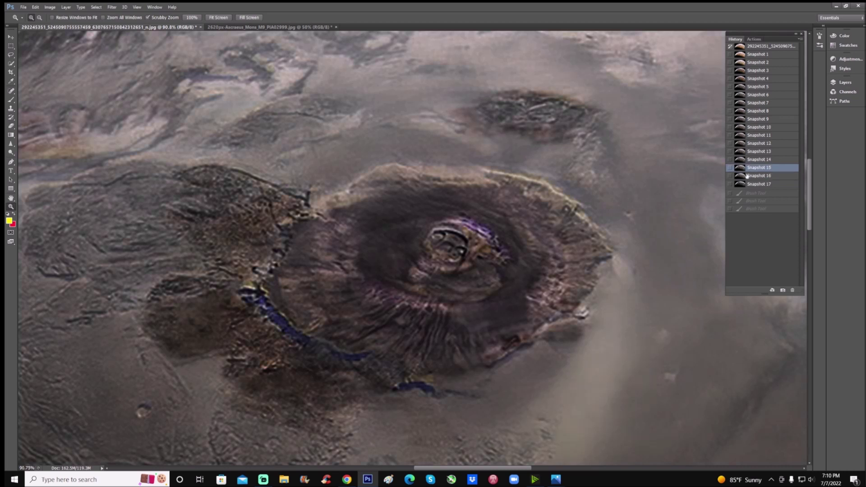
pyautogui.scroll(4, 186, 200)
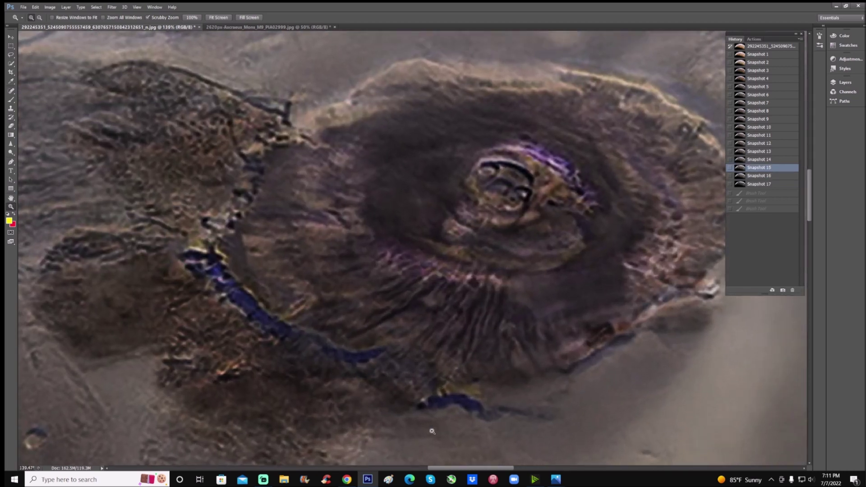
# - Compare Snapshots 16 and 17, then return to the colourised Snapshot 15
pyautogui.moveTo(473, 468)
pyautogui.mouseDown()
pyautogui.moveTo(496, 469)
pyautogui.moveTo(487, 472)
pyautogui.mouseUp()
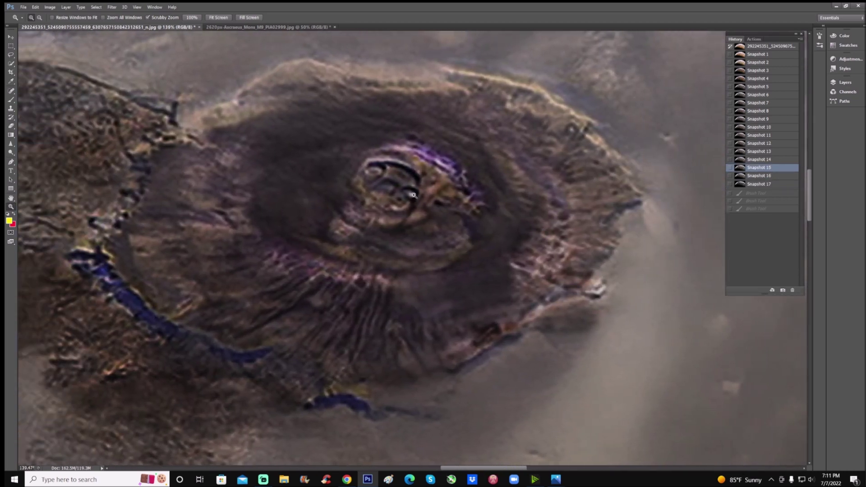
pyautogui.scroll(1, 646, 176)
pyautogui.click(788, 178)
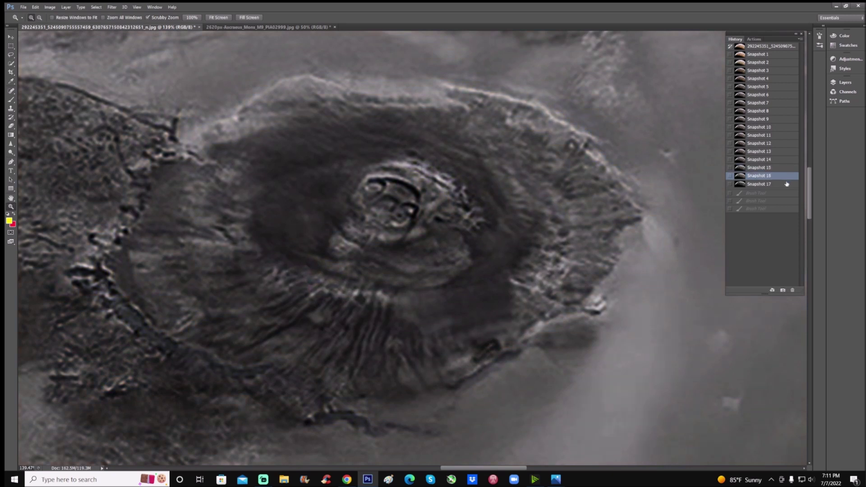
pyautogui.click(786, 185)
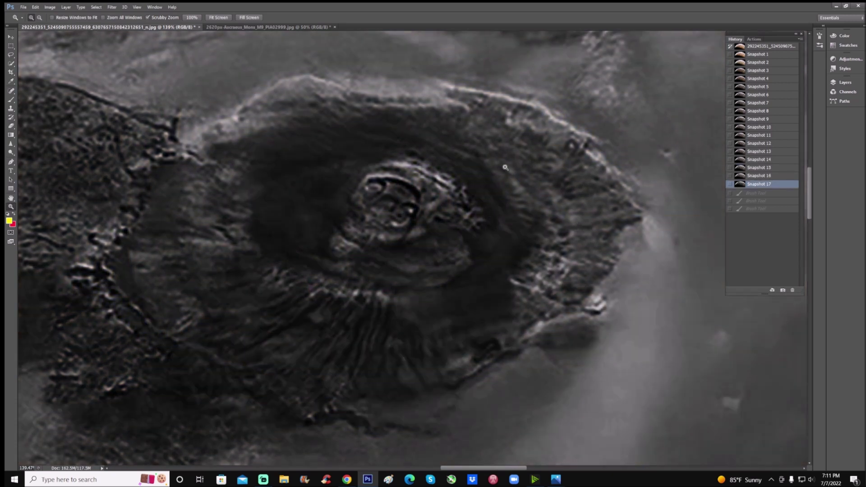
pyautogui.scroll(1, 503, 188)
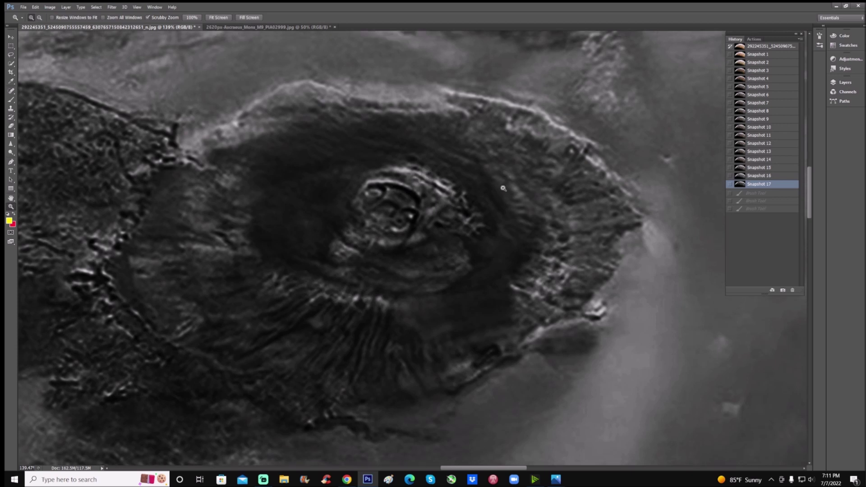
pyautogui.click(785, 168)
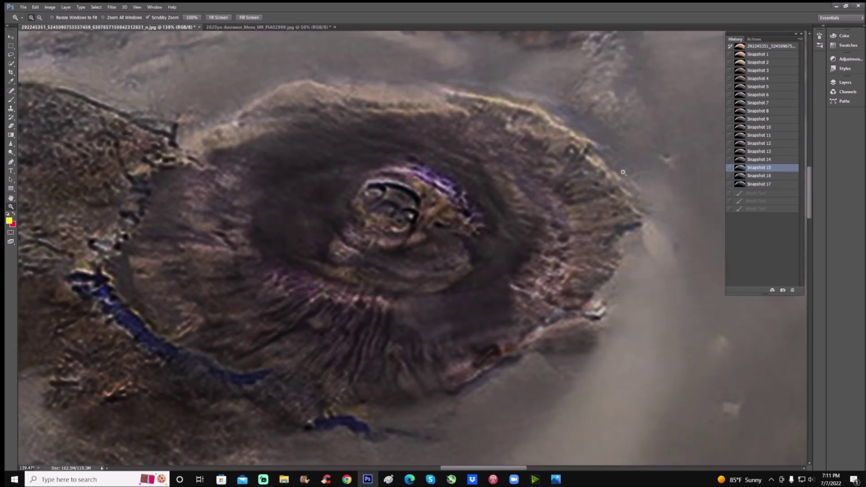